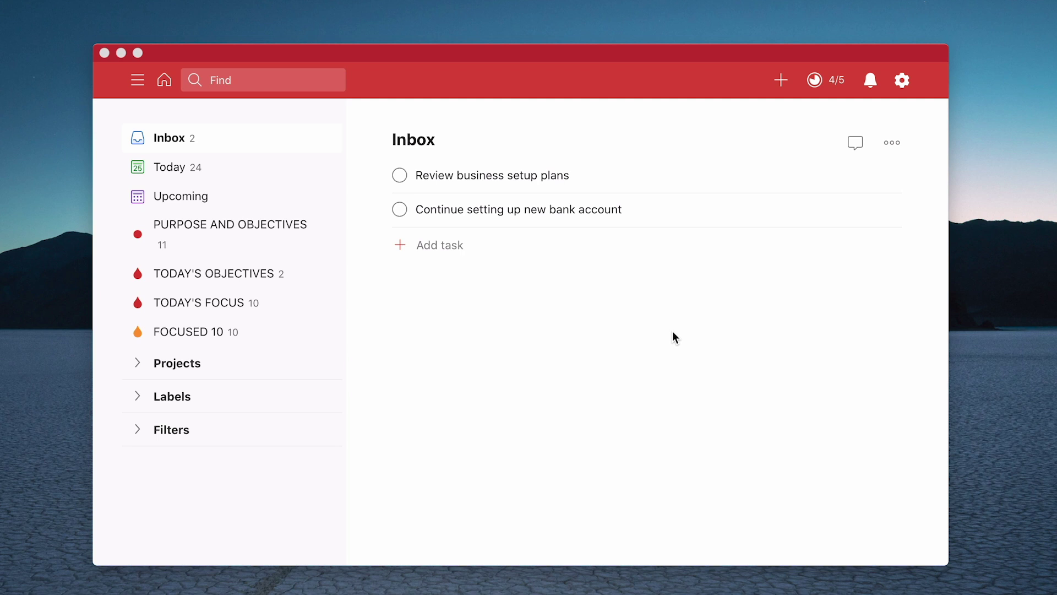
Open the "Review business setup plans" task to view its completed sub-tasks, and close it again
left_click(517, 179)
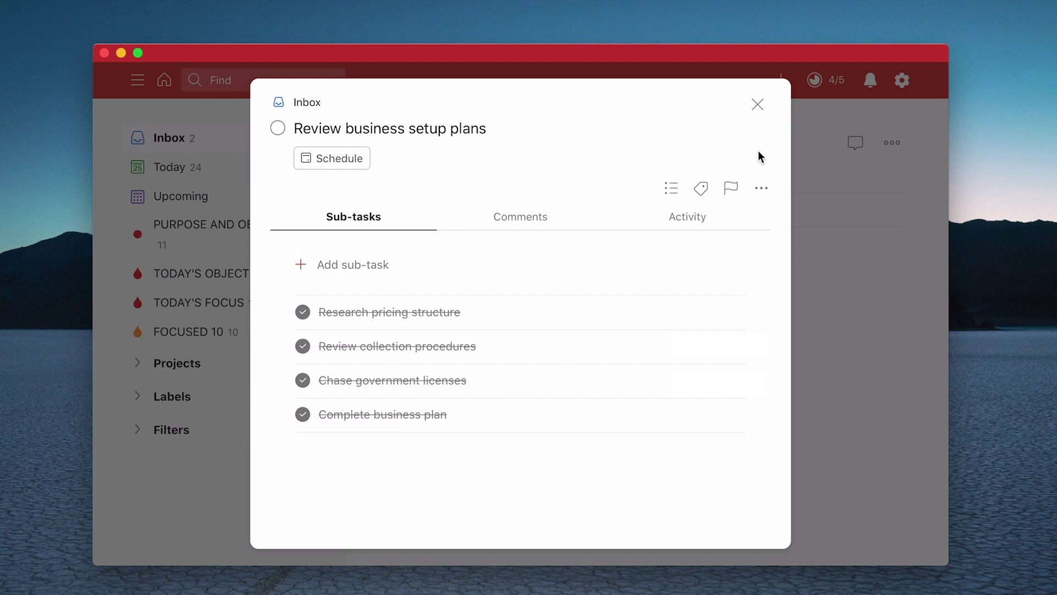
left_click(757, 105)
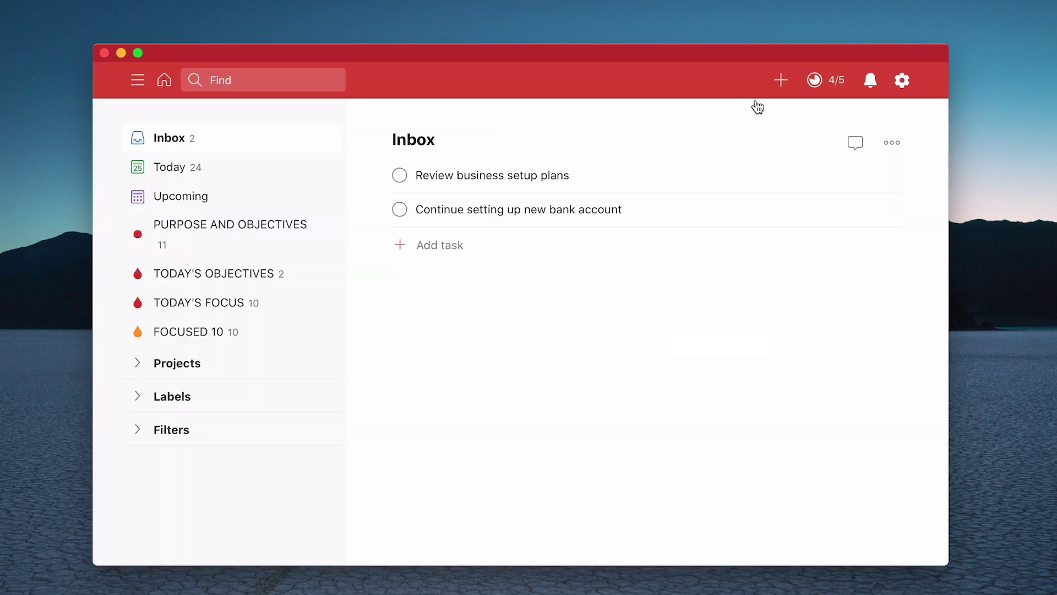
Add the sub-task "make appointment with bank manager" to the "Continue setting up new bank account" task
left_click(487, 218)
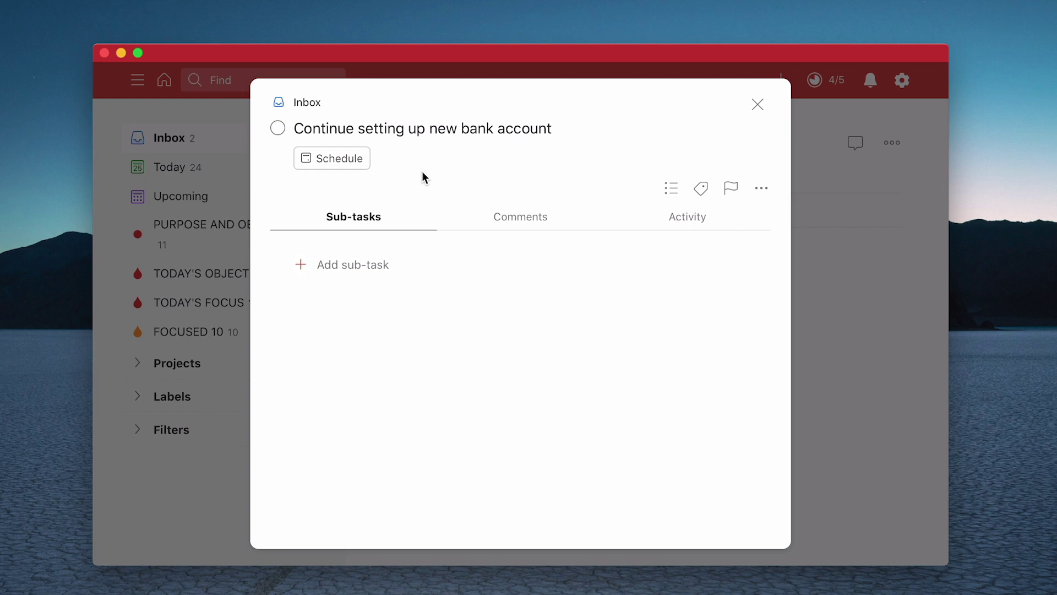
left_click(382, 269)
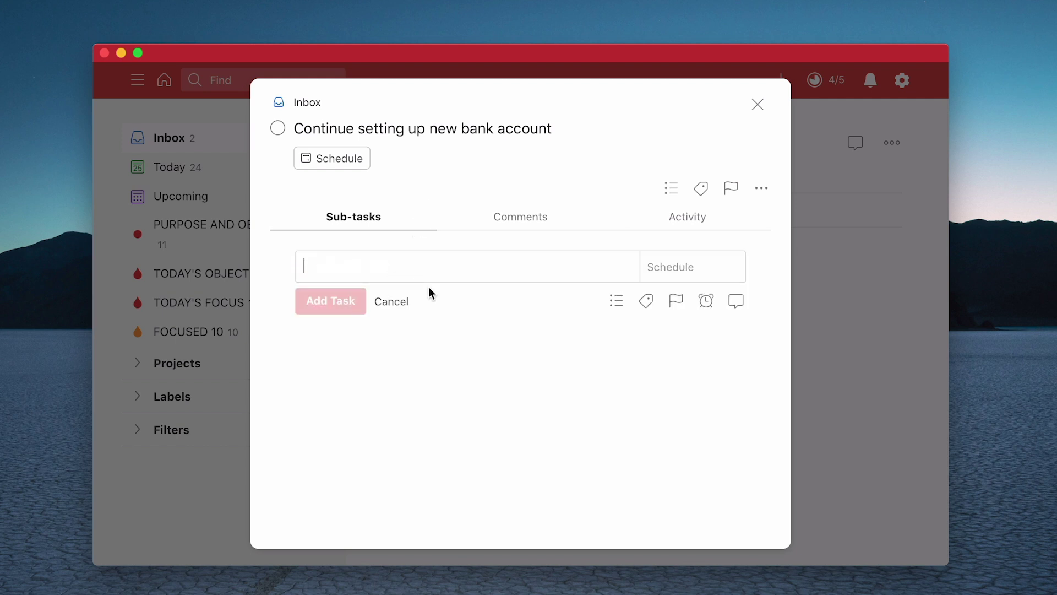
type("make appoin")
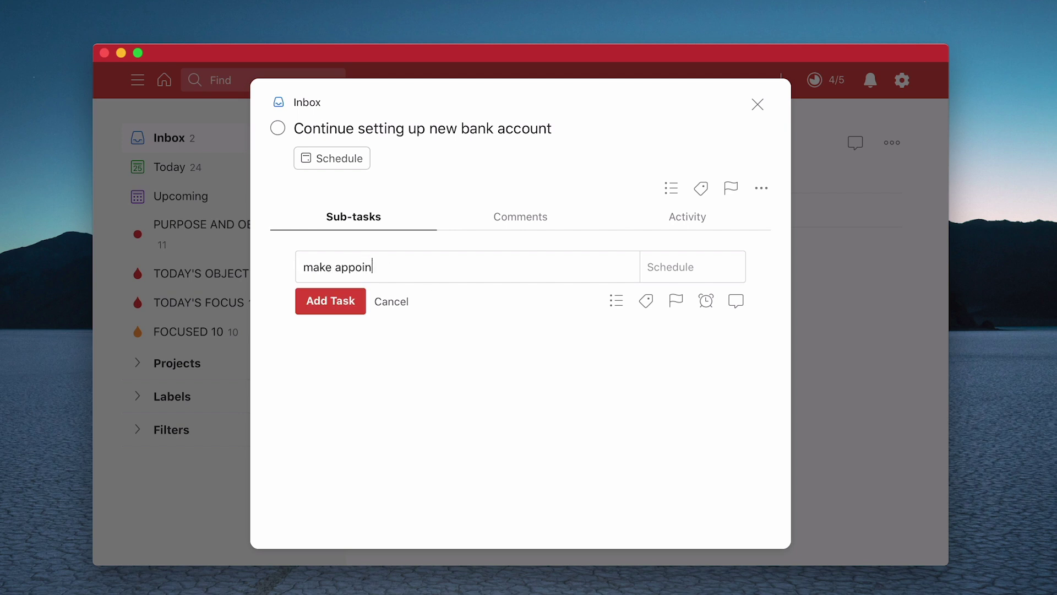
type("tment with bank manager")
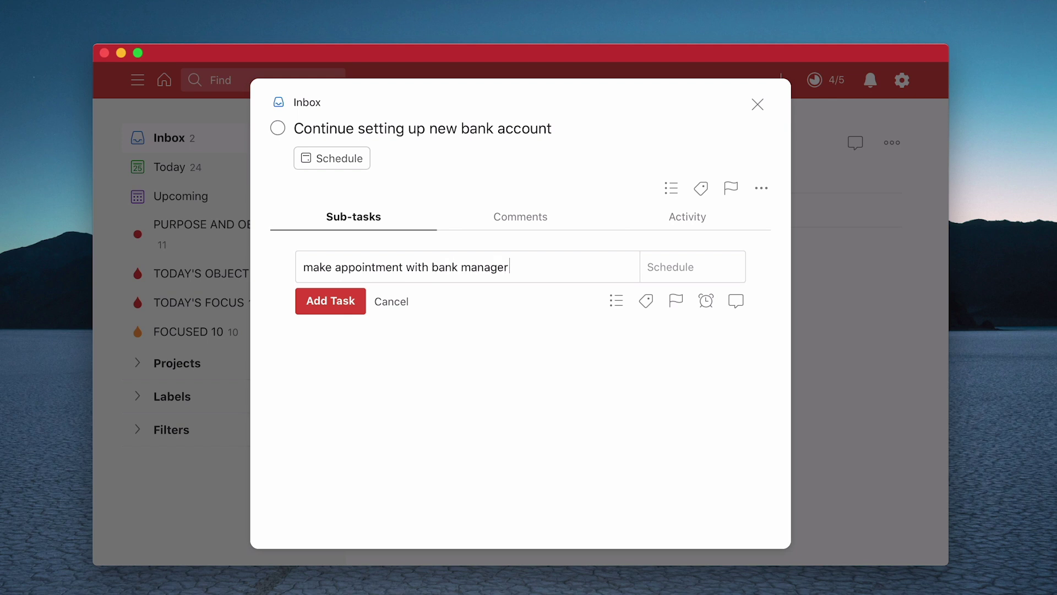
key("Return")
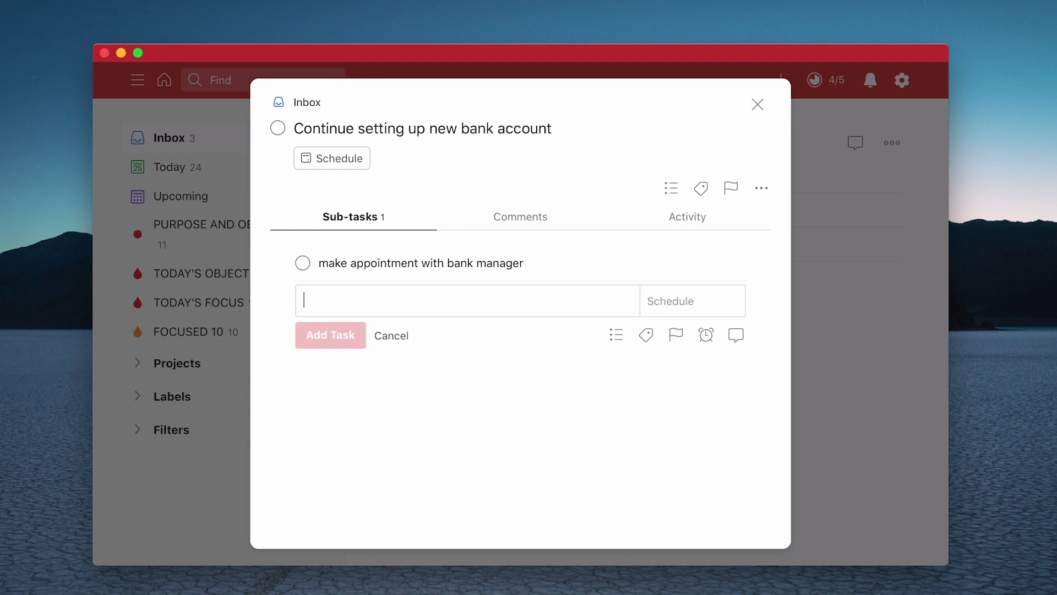
Add two more sub-tasks to the bank account task: "Ask about credit cards" and "Ask about online banking set up"
type("Ask a")
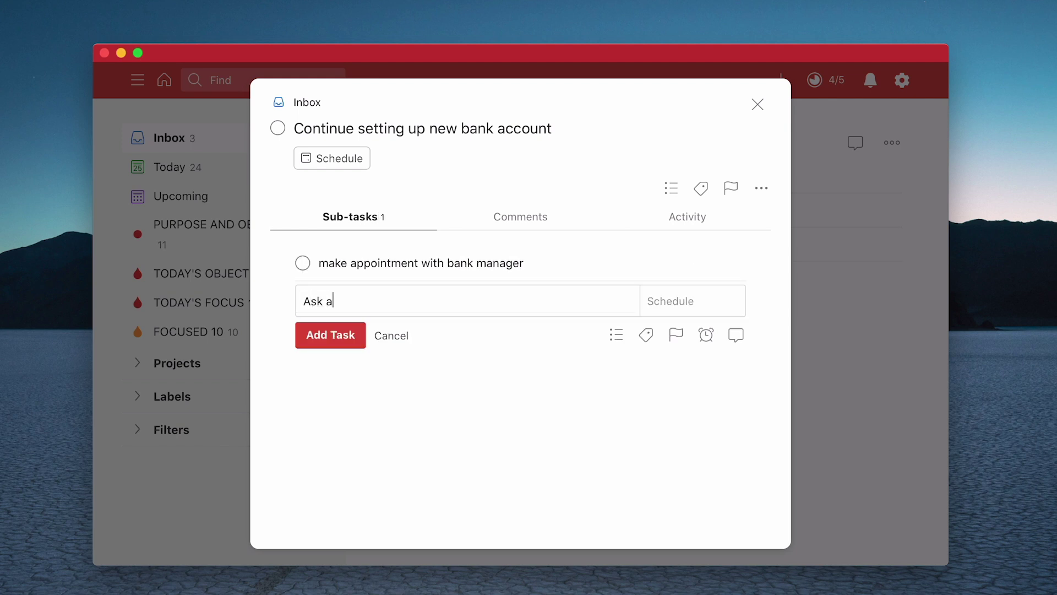
type("bout credit cards")
key("Return")
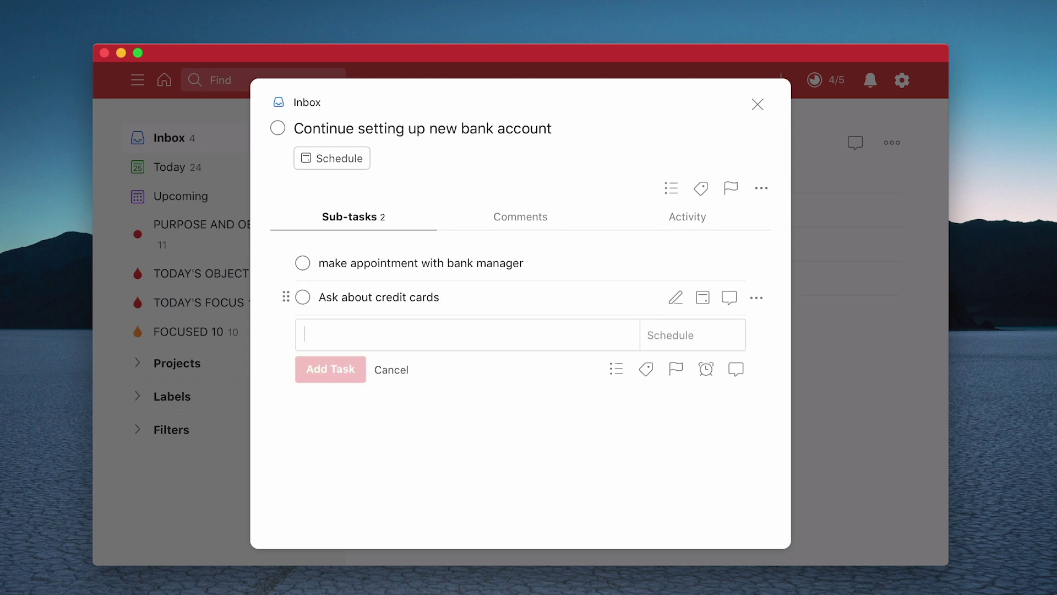
type("Ask a")
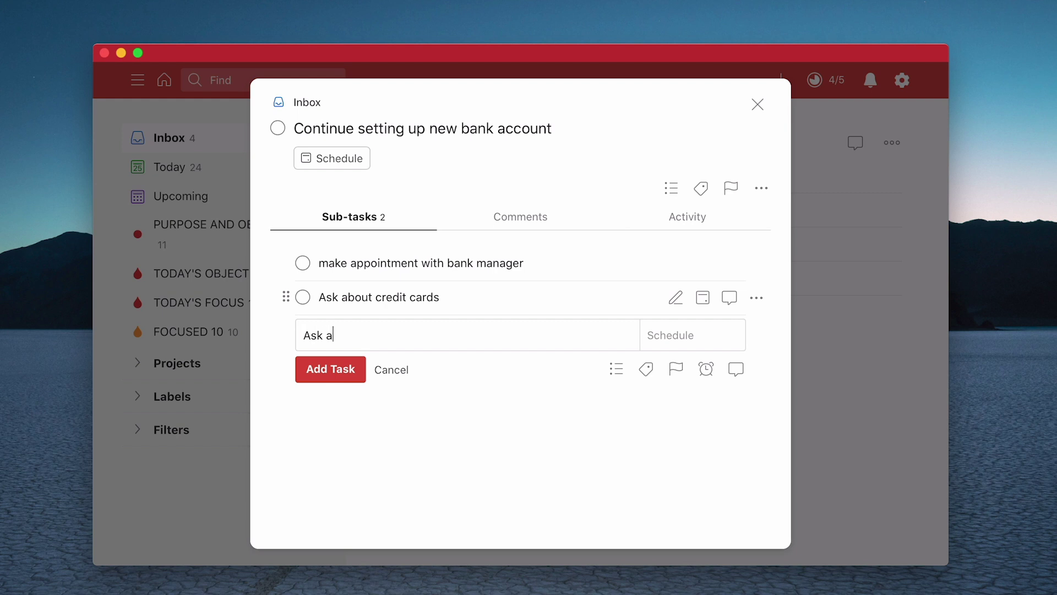
type("bout online banking s")
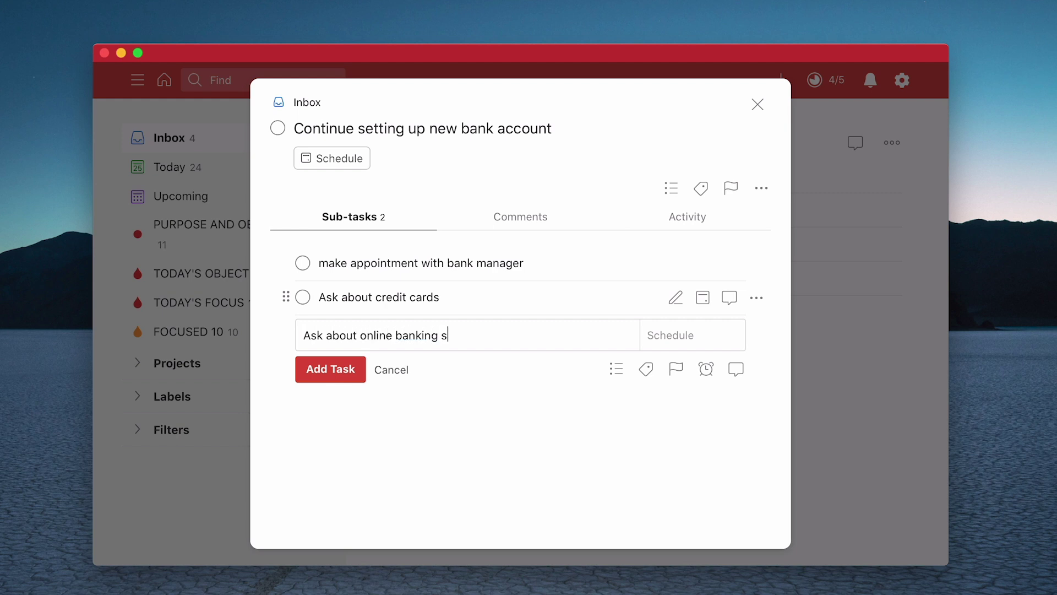
type("et up")
key("Return")
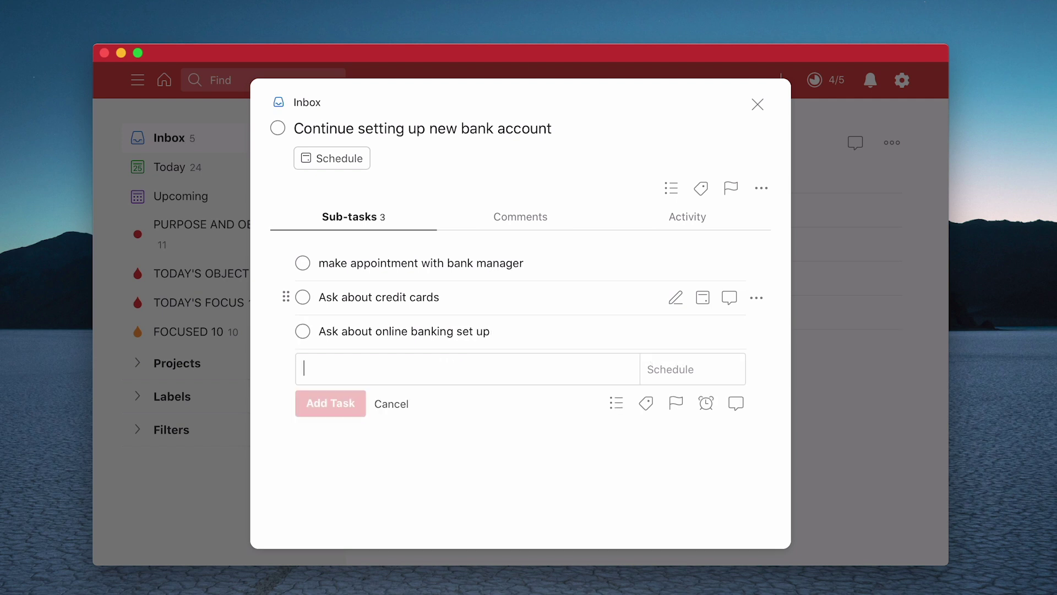
Add a sub-task "Set online banking" to the bank account task and end sub-task entry
type("Set ")
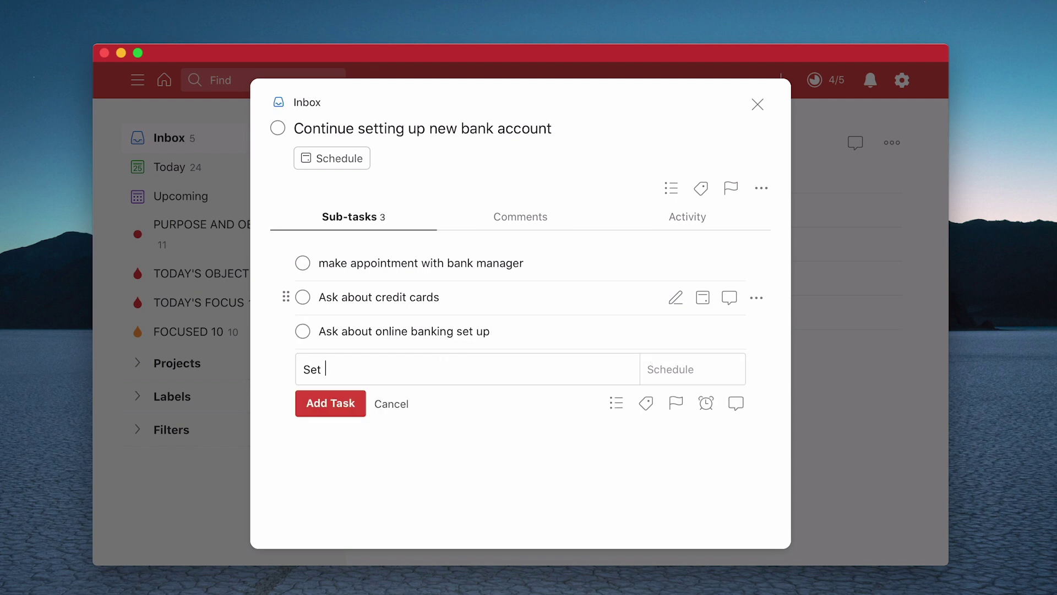
type("online banking")
left_click(348, 405)
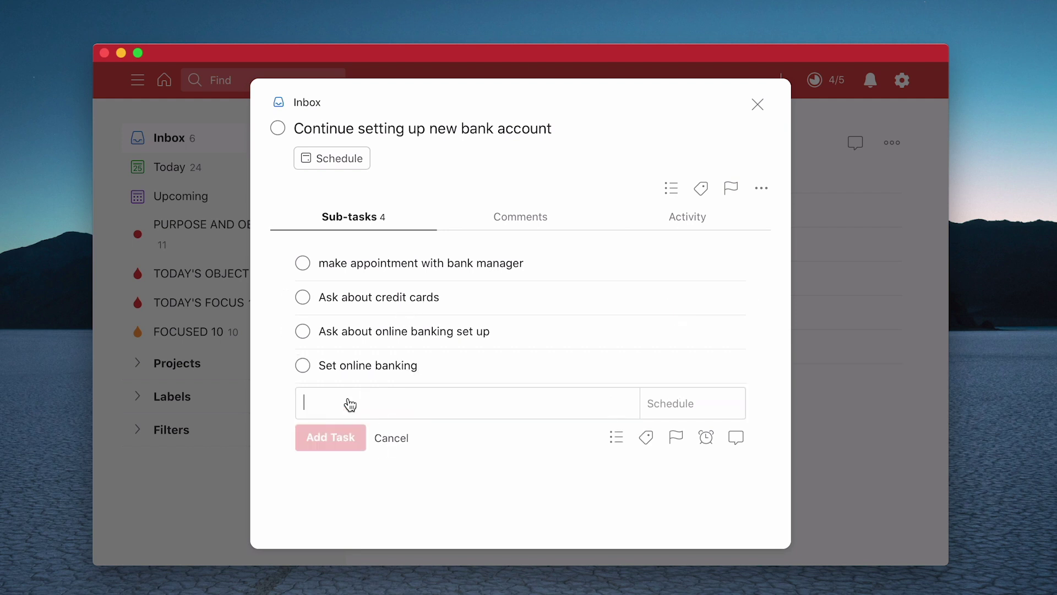
left_click(386, 439)
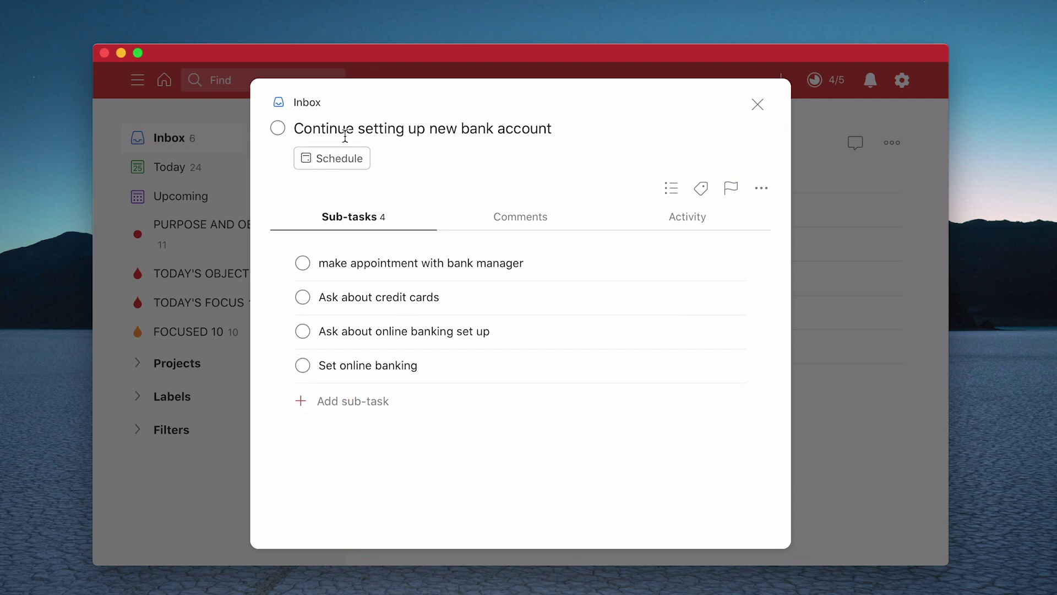
left_click(296, 129)
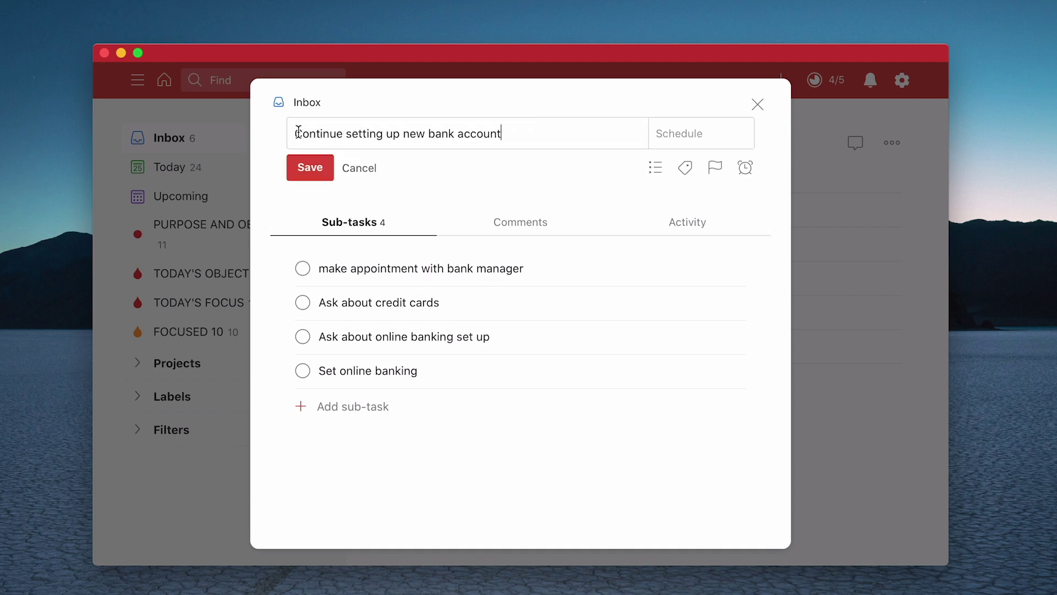
left_click_drag(294, 134, 345, 134)
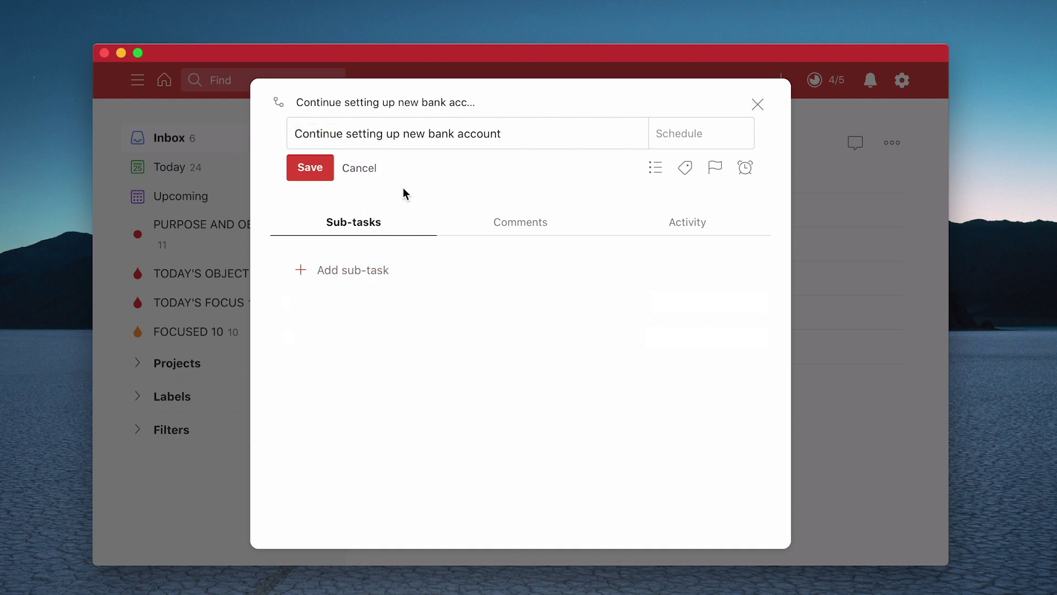
left_click(368, 174)
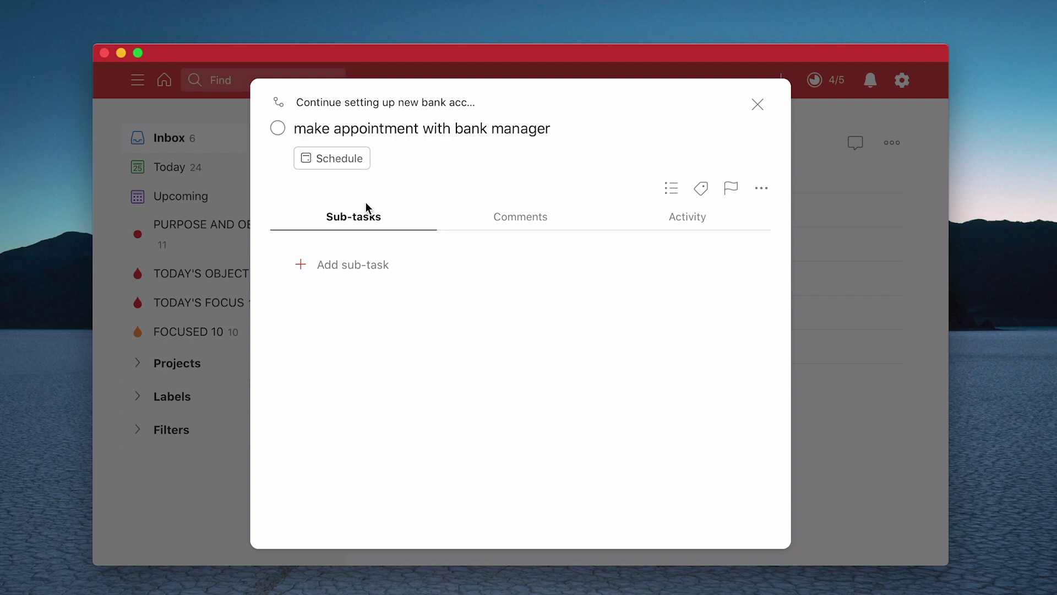
left_click(279, 103)
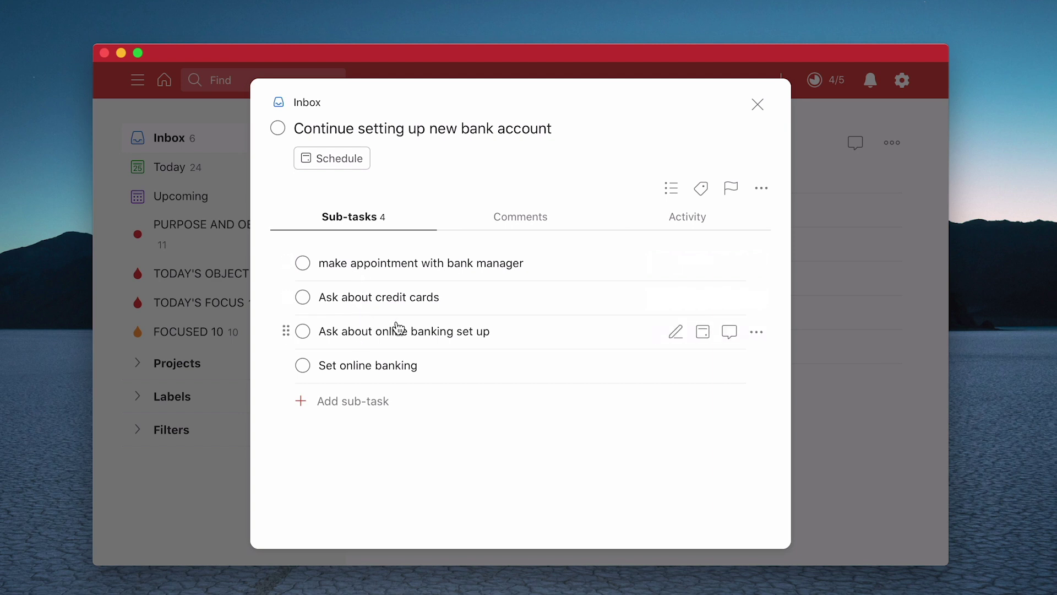
Return to the Inbox list and collapse and re-expand the sub-tasks under "Continue setting up new bank account"
left_click(758, 106)
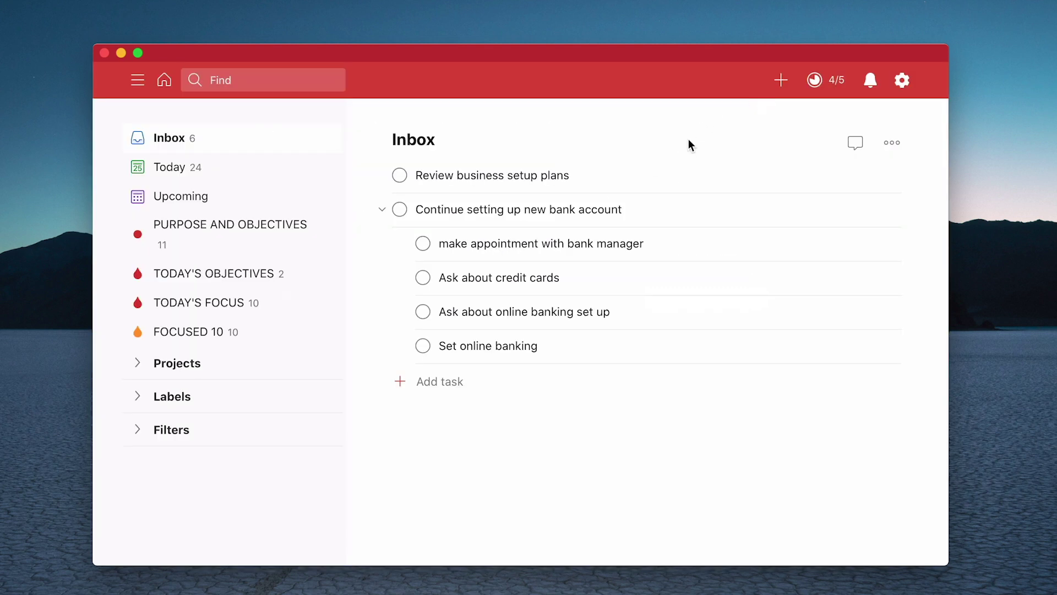
left_click(380, 215)
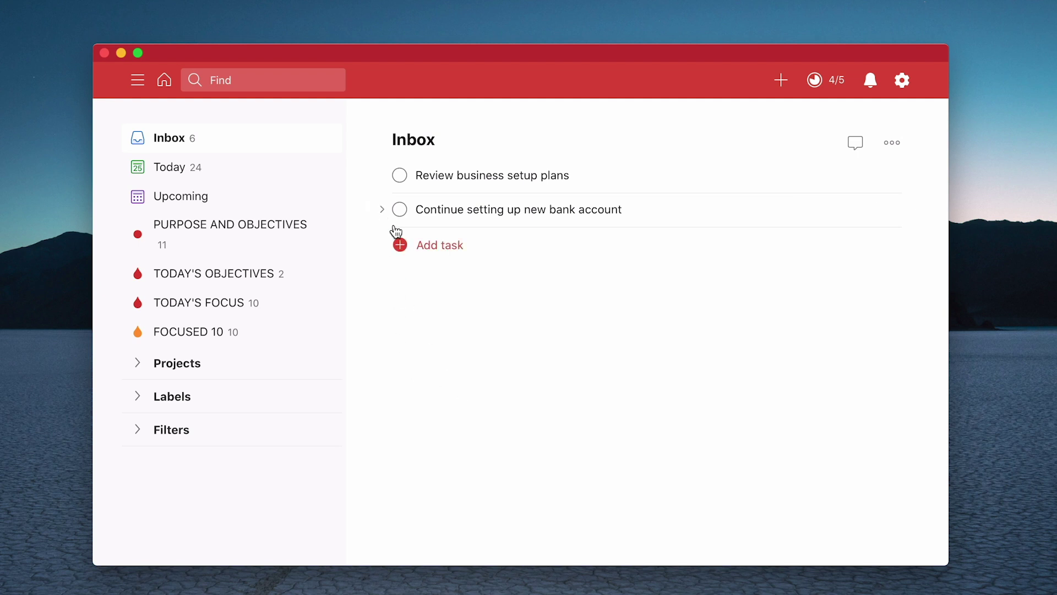
left_click(384, 212)
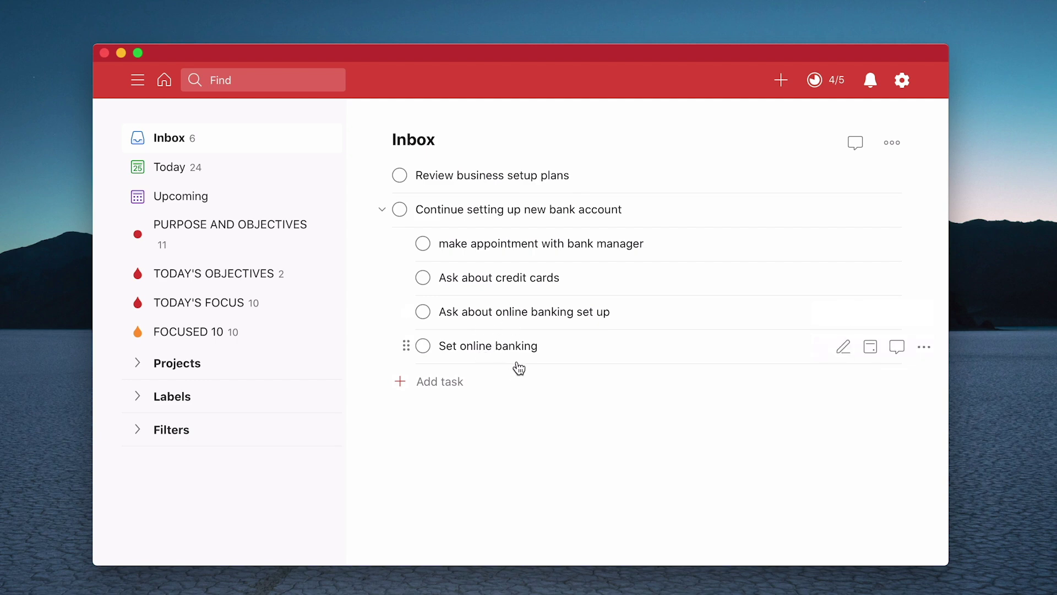
Rename the "Set online banking" sub-task to "Set up online banking", save it and return to the Inbox
left_click(473, 351)
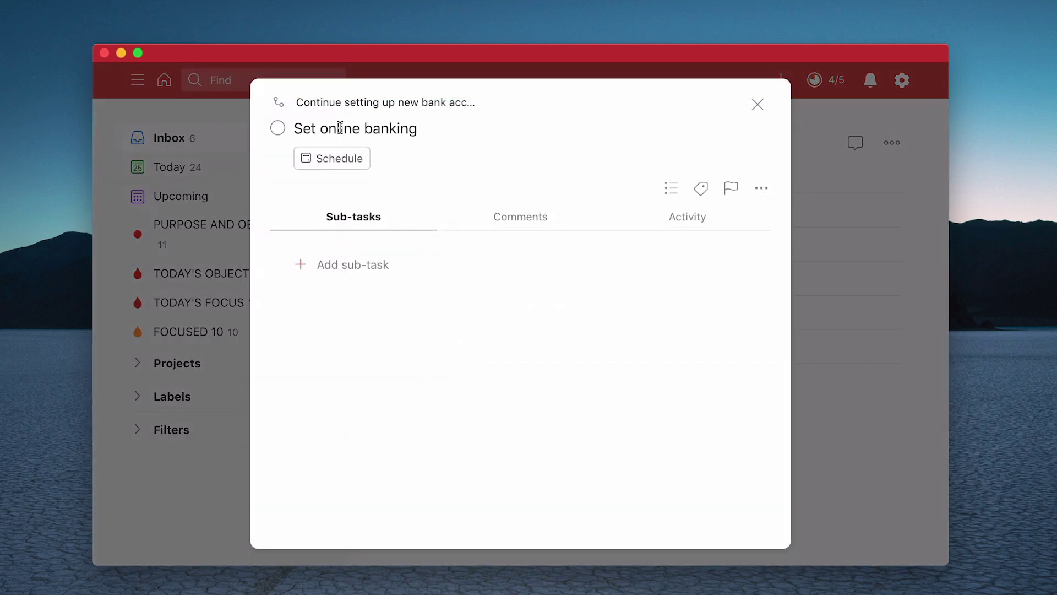
left_click(322, 128)
left_click(315, 130)
type("up")
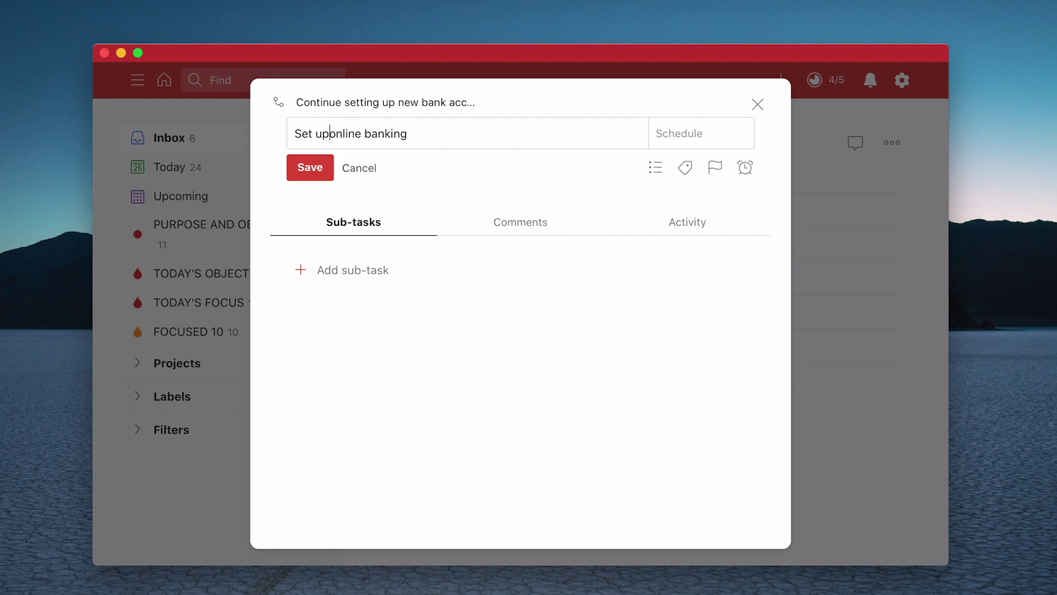
left_click(305, 170)
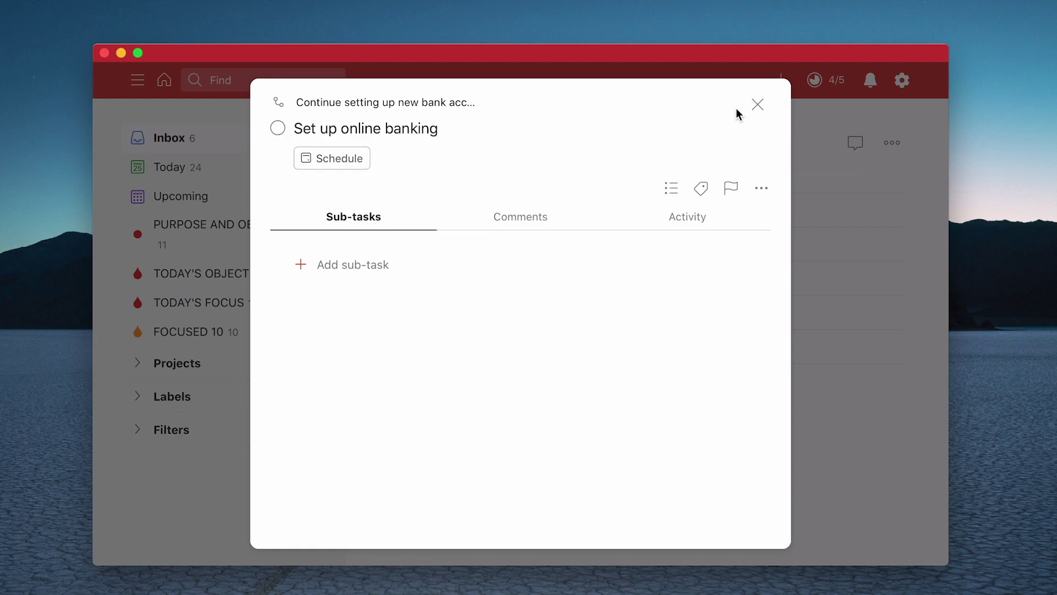
left_click(757, 104)
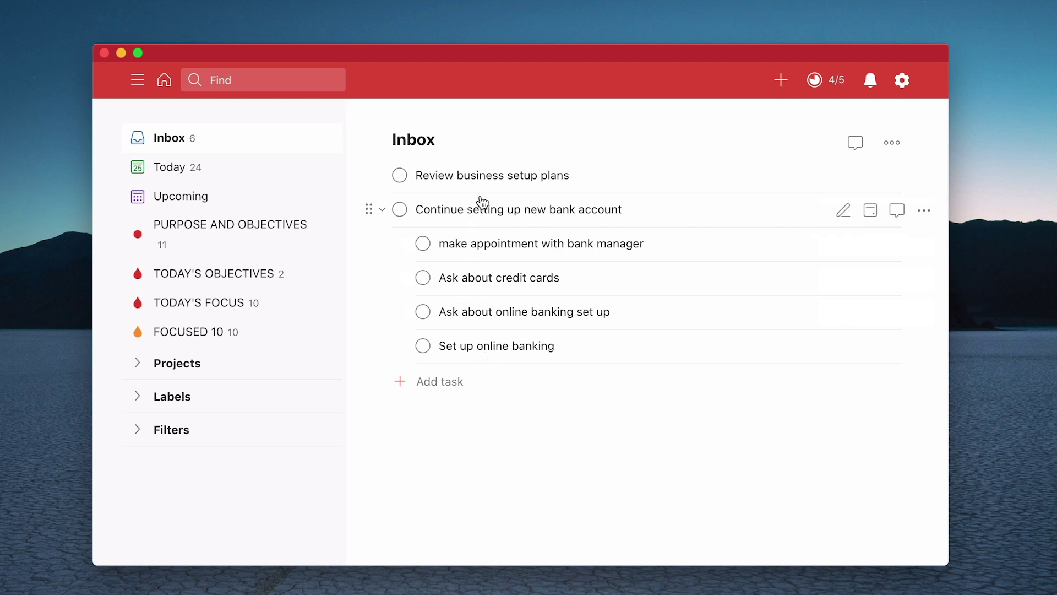
Mark the "make appointment with bank manager" sub-task as complete and check it in the parent task's details
left_click(436, 249)
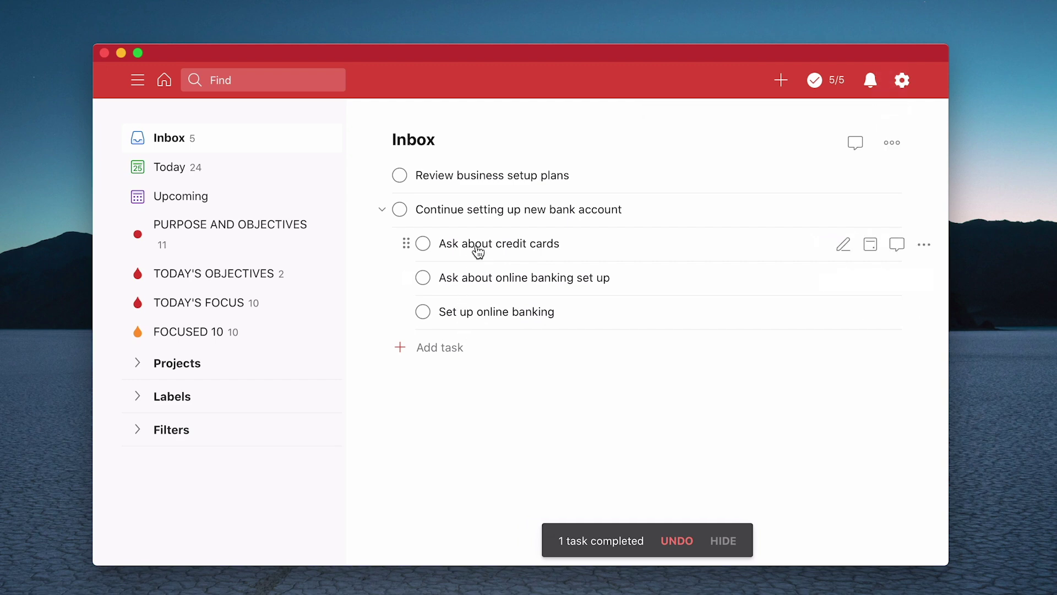
left_click(482, 211)
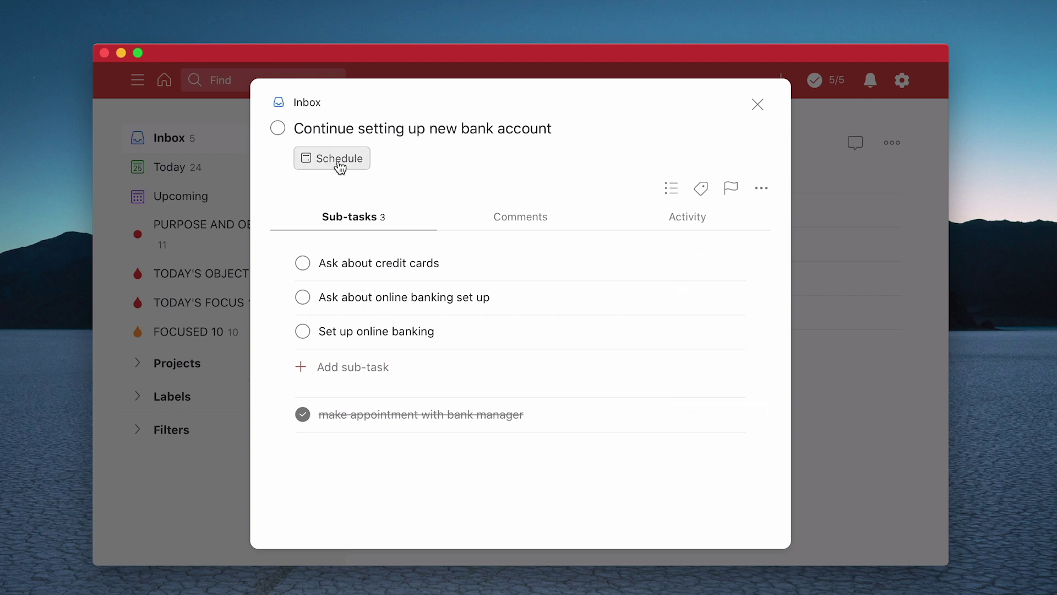
left_click(755, 103)
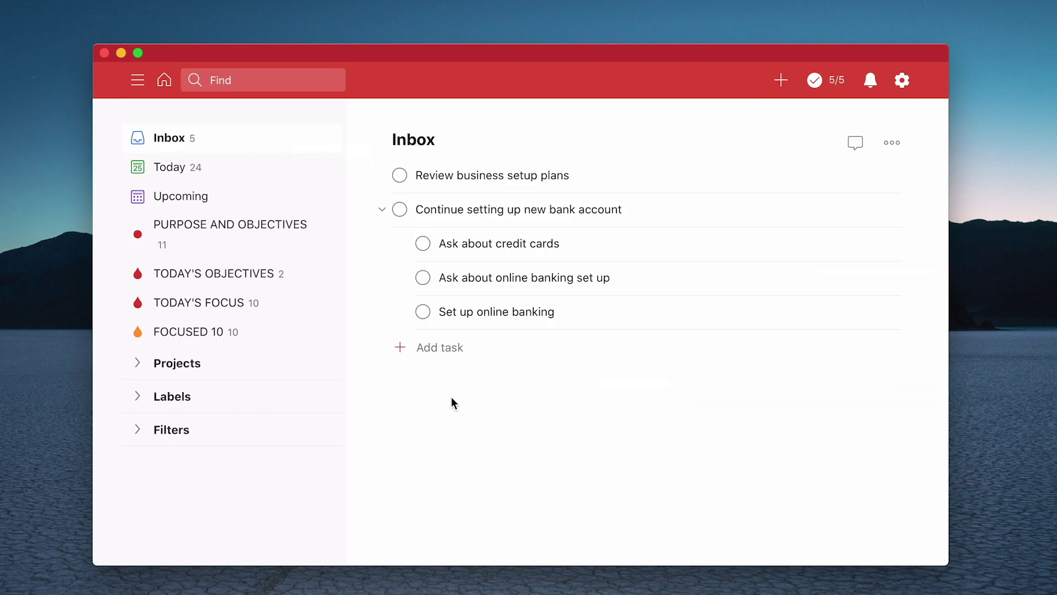
Collapse the bank account task's sub-tasks and add a new Inbox task named "Set up new client"
left_click(382, 210)
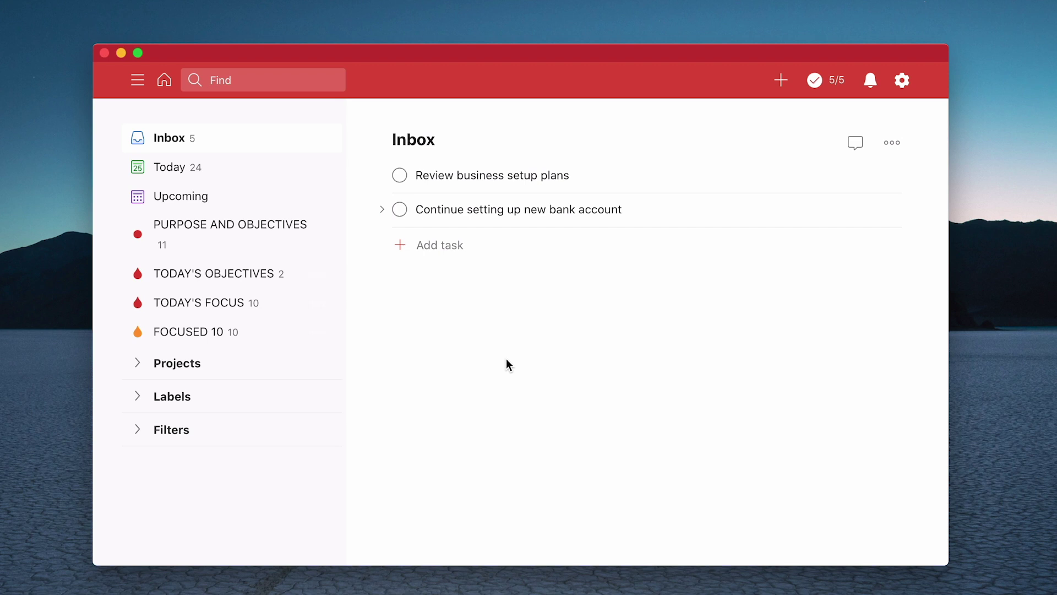
left_click(435, 250)
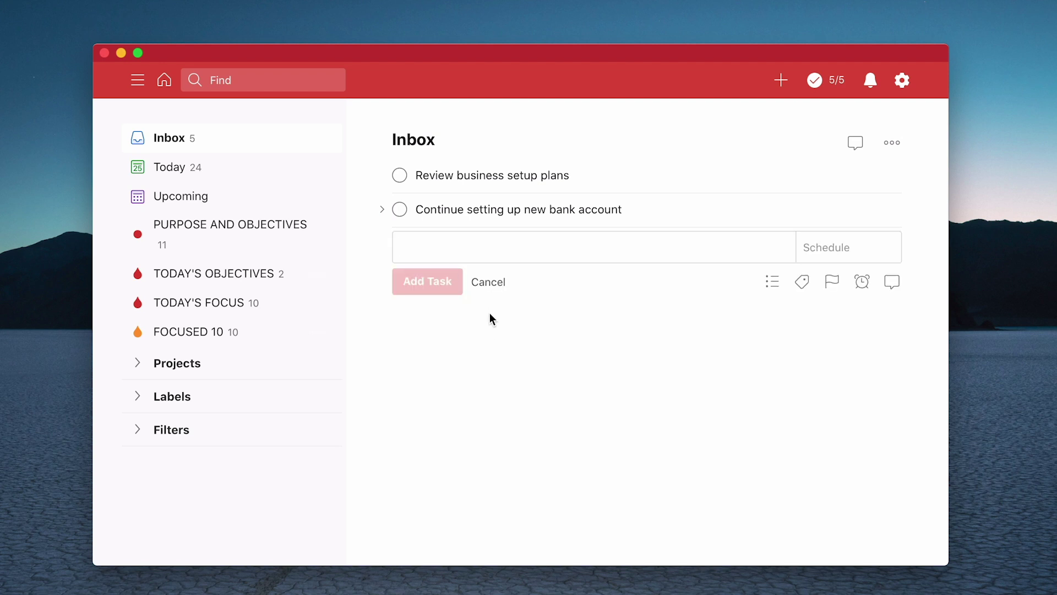
type("Set up new client")
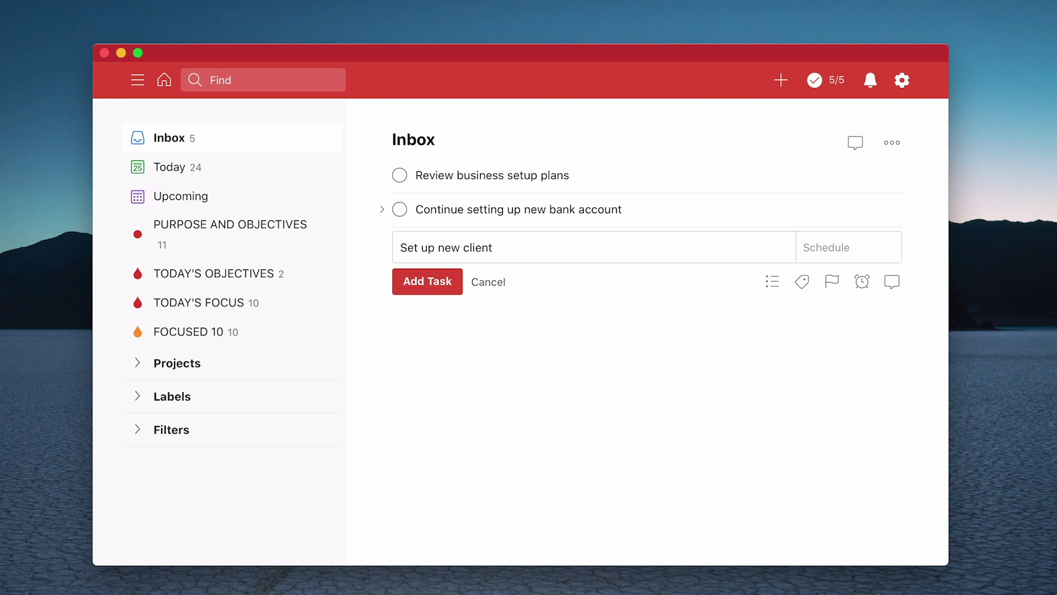
left_click(438, 290)
Open the "Set up new client" task and add sub-tasks "Input basic details into system" and "Send out welcome pack"
left_click(511, 250)
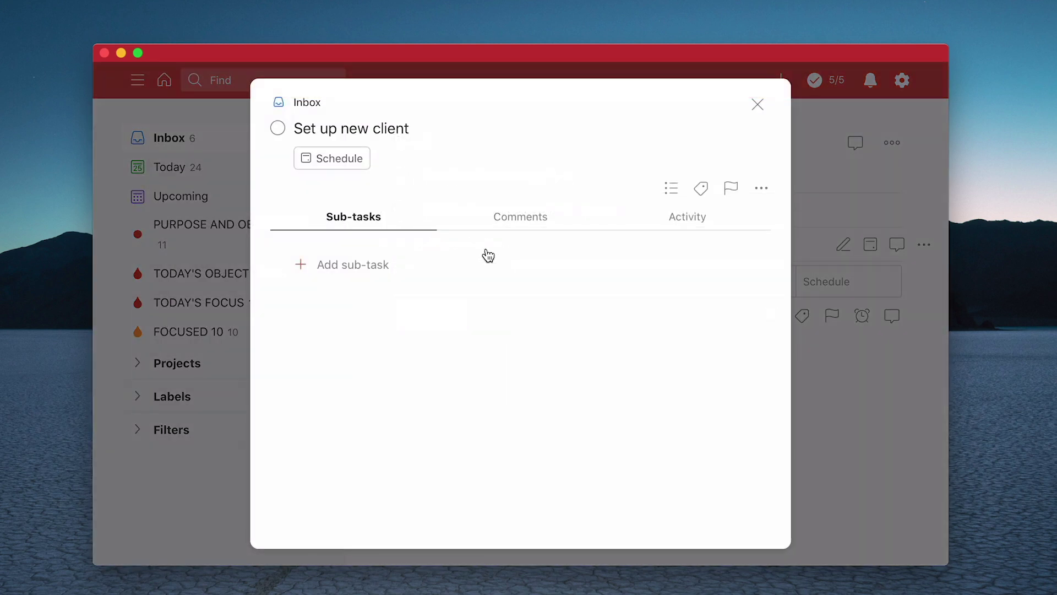
left_click(343, 266)
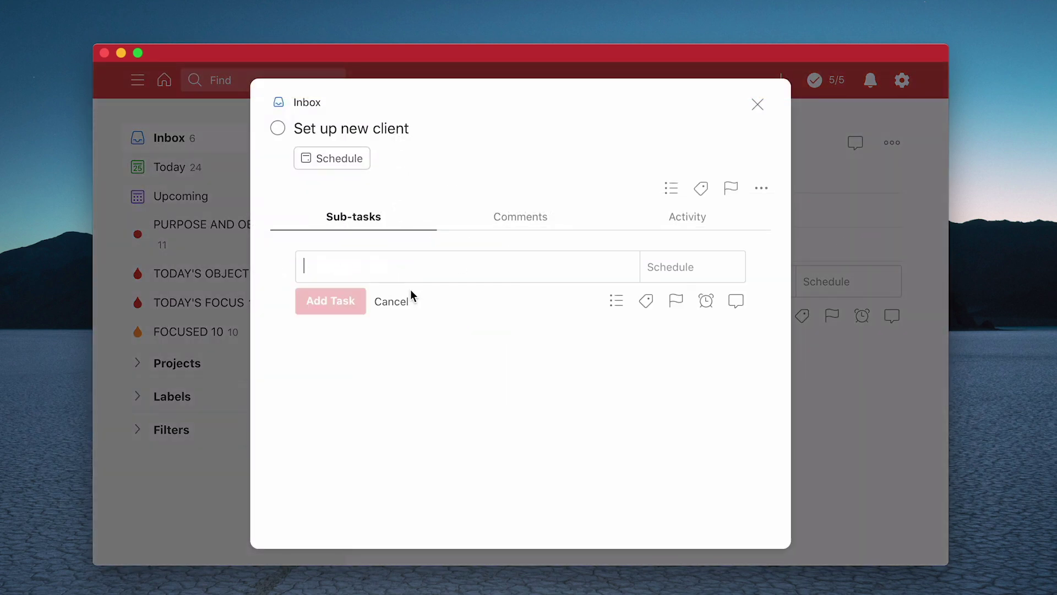
type("Input basic details into system")
key("Return")
type("Send out welcome")
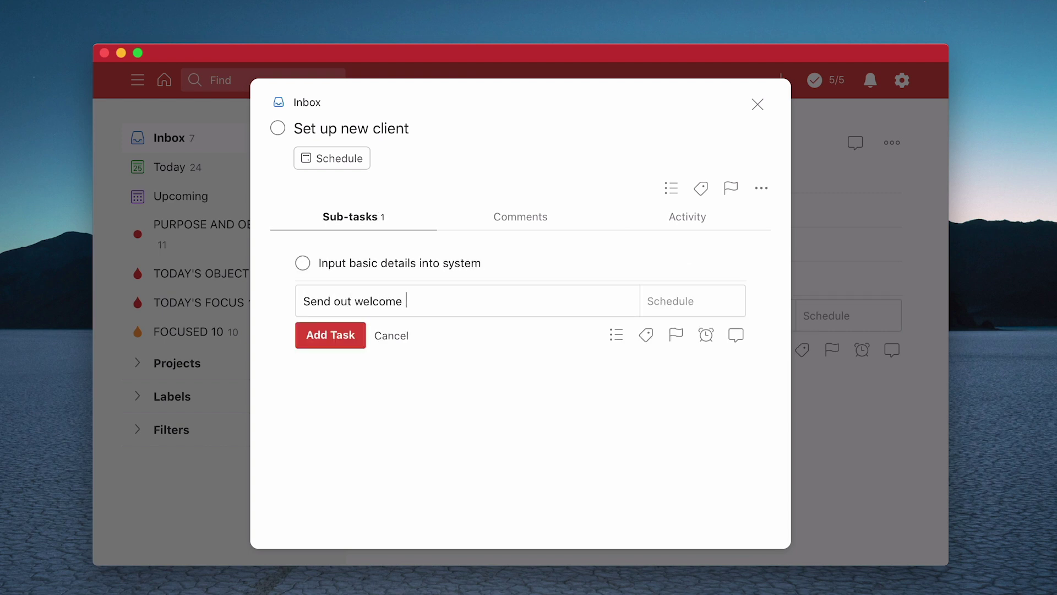
type(" pack")
key("Return")
Add a third sub-task named "Email confirmation of first meeting" to the new client task
type("Email ")
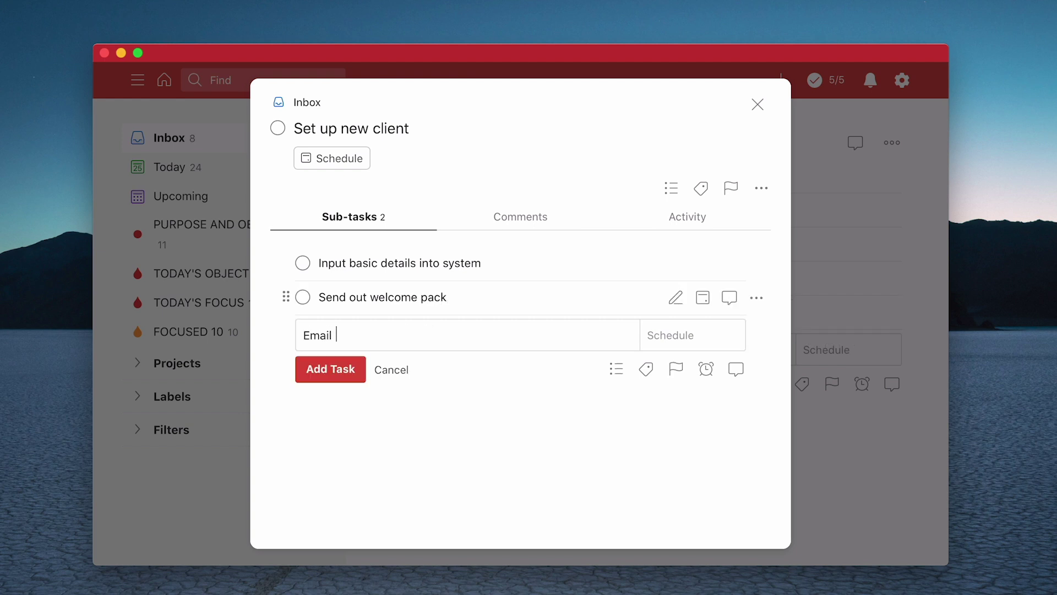
type("confirmation of first meeting")
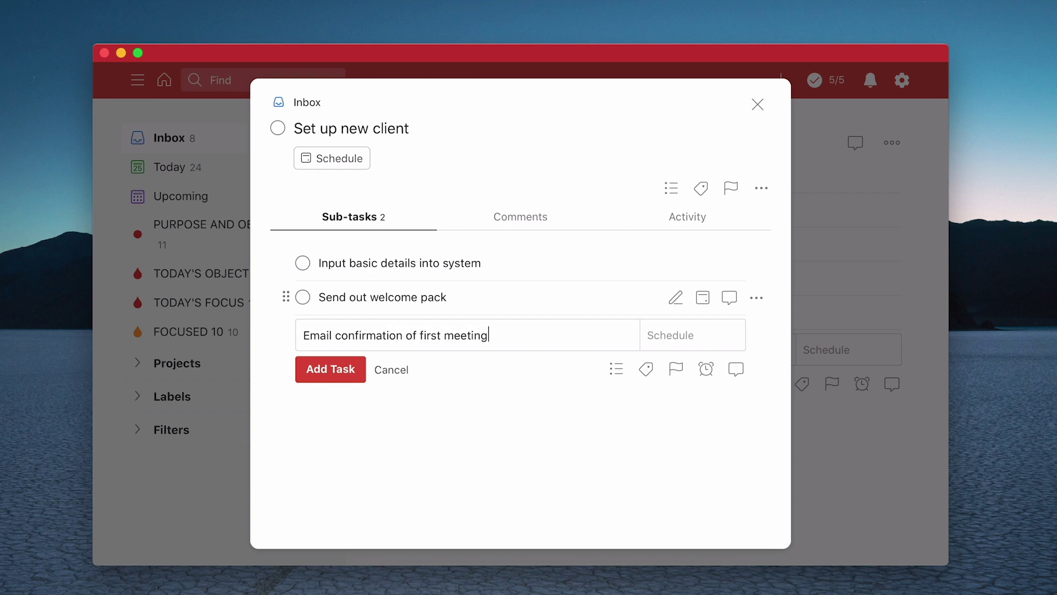
key("Return")
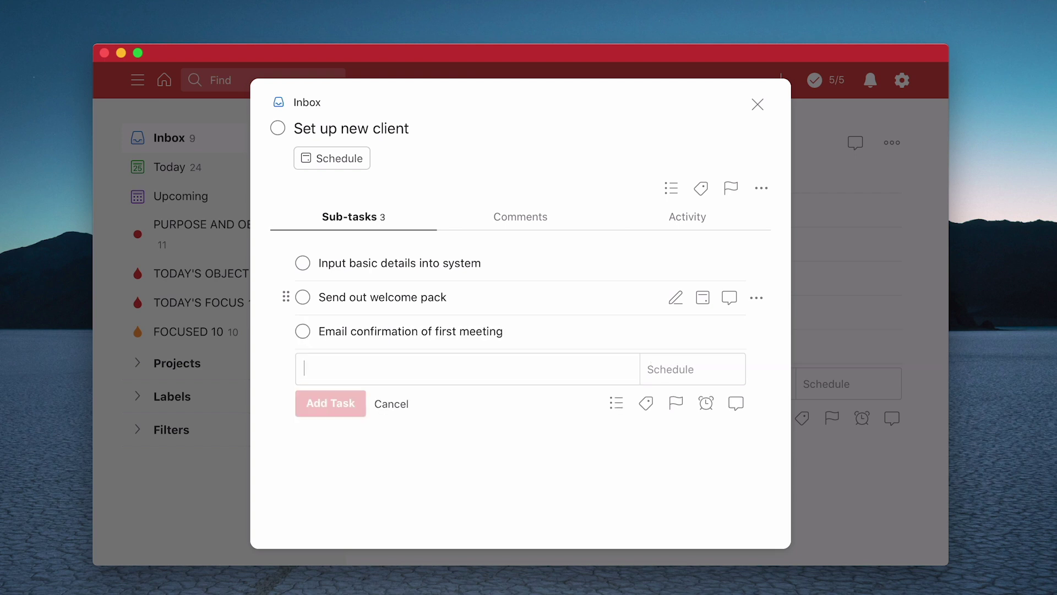
Add the sub-task "Complete client questionnaire" to the new client task and close the task's details
type("Coplete")
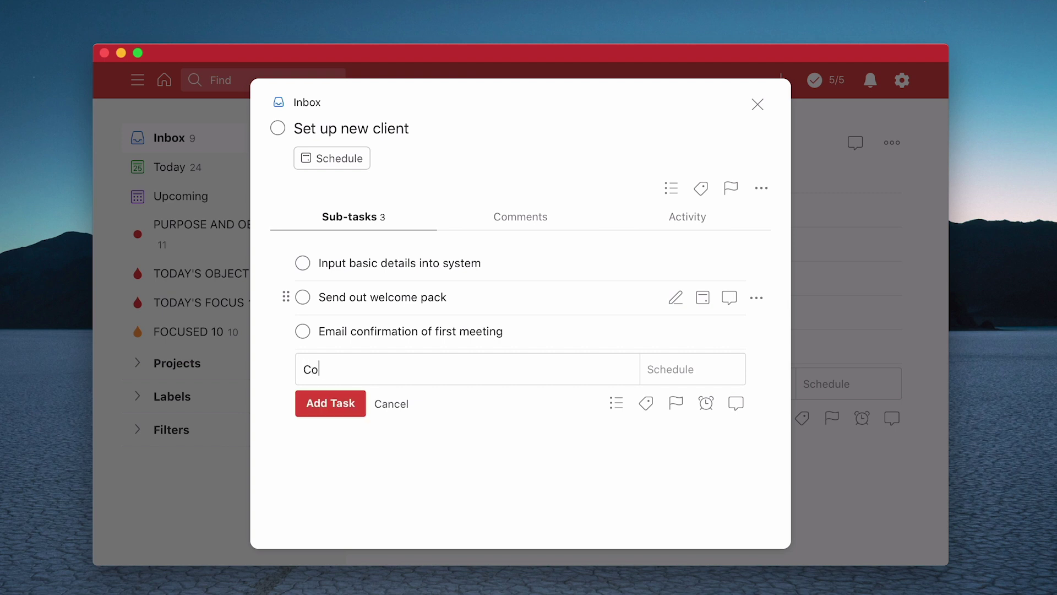
key("BackSpace")
key("BackSpace")
key("BackSpace")
key("BackSpace")
key("BackSpace")
key("BackSpace")
type("mplete client questionnaire")
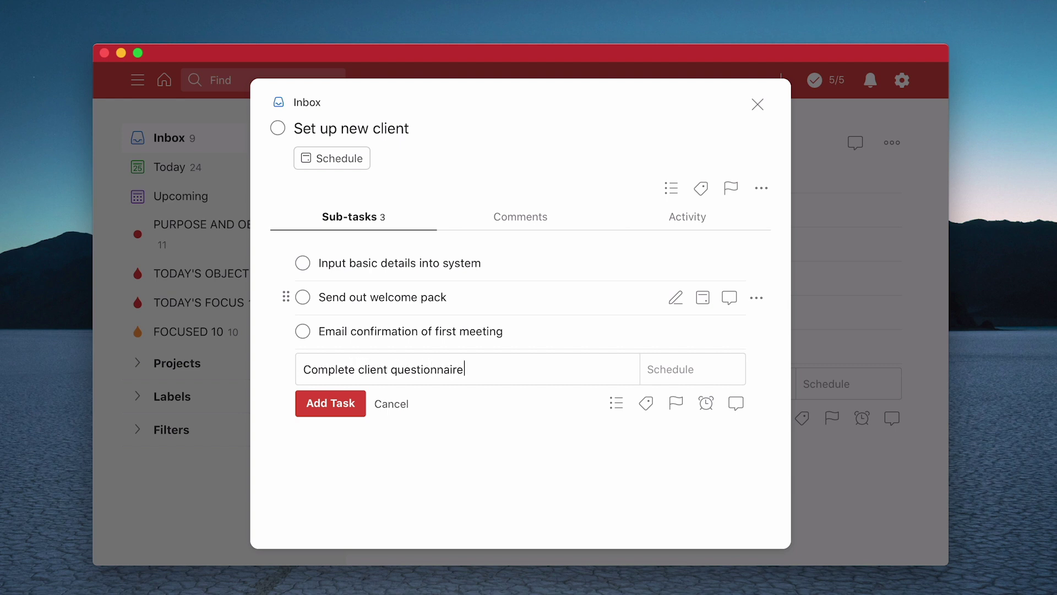
left_click(347, 404)
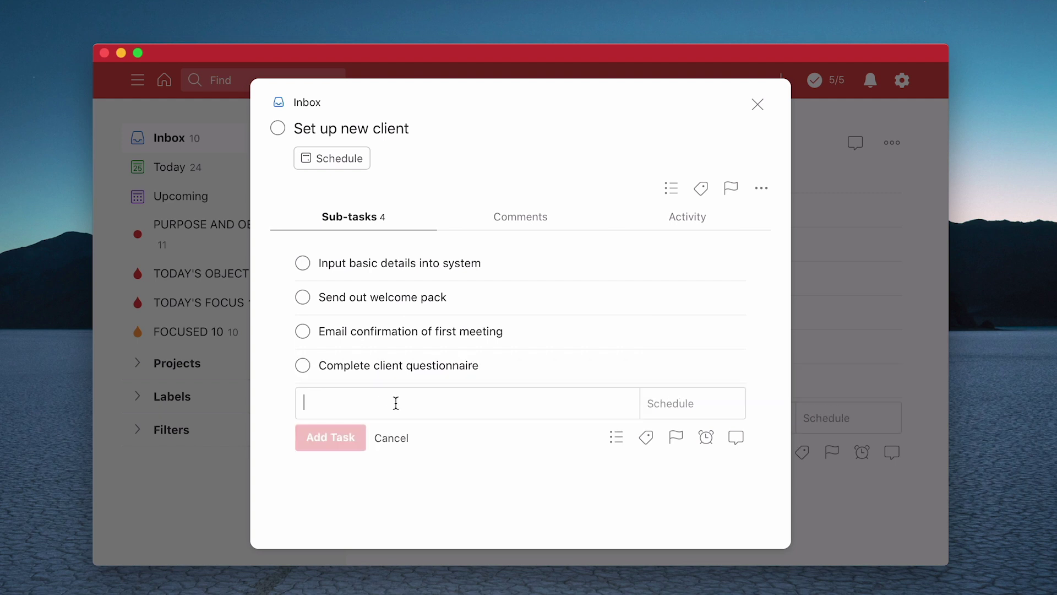
left_click(399, 446)
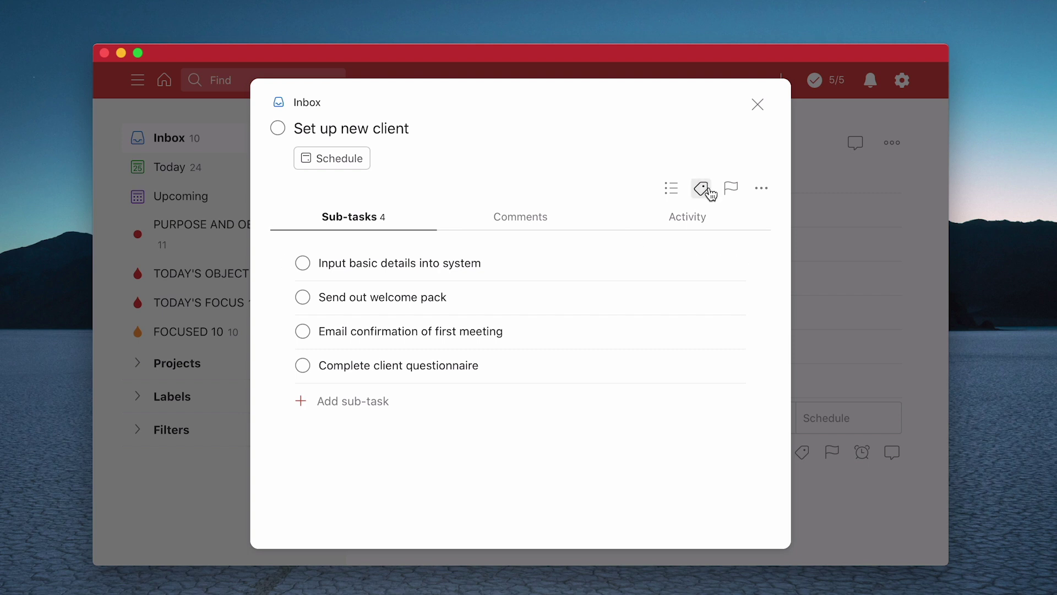
left_click(757, 104)
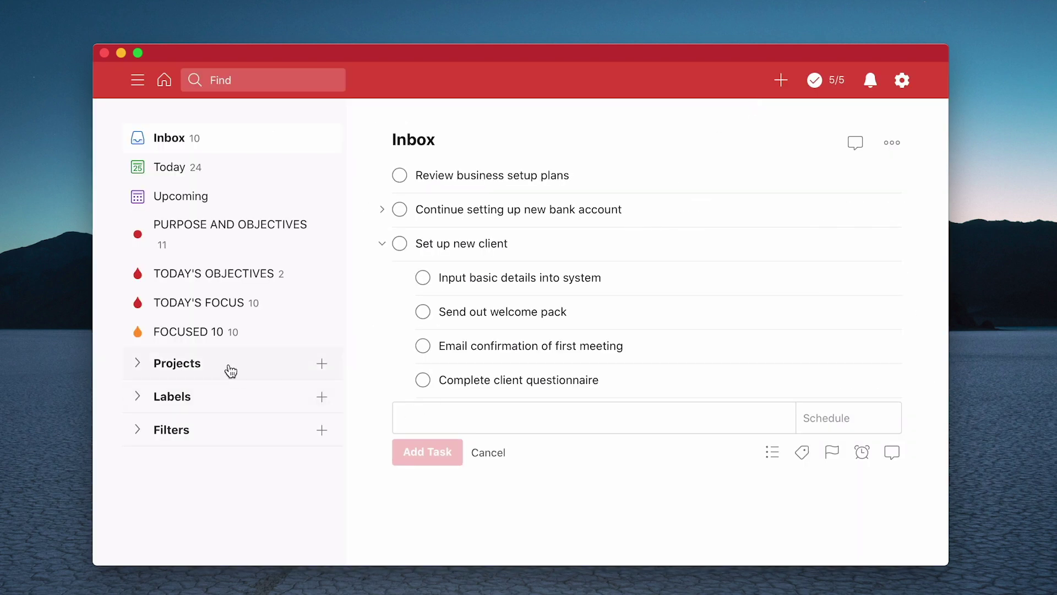
Move the "Set up new client" task with its sub-tasks from the Inbox into the CHECKLISTS project and open that project
left_click(139, 363)
scroll(231, 397, "down", 4)
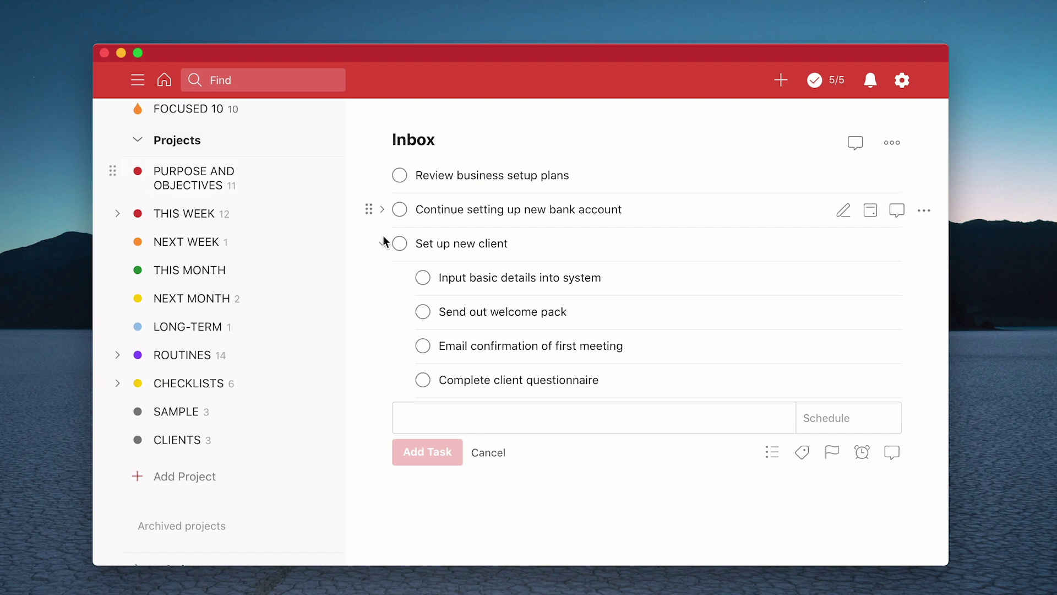
left_click_drag(370, 244, 203, 388)
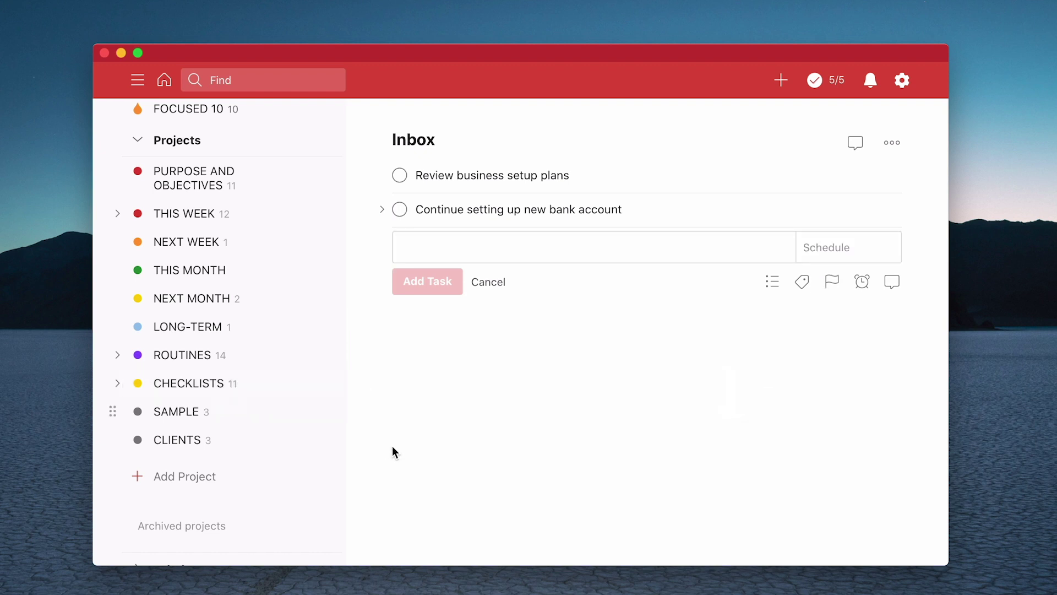
left_click(207, 390)
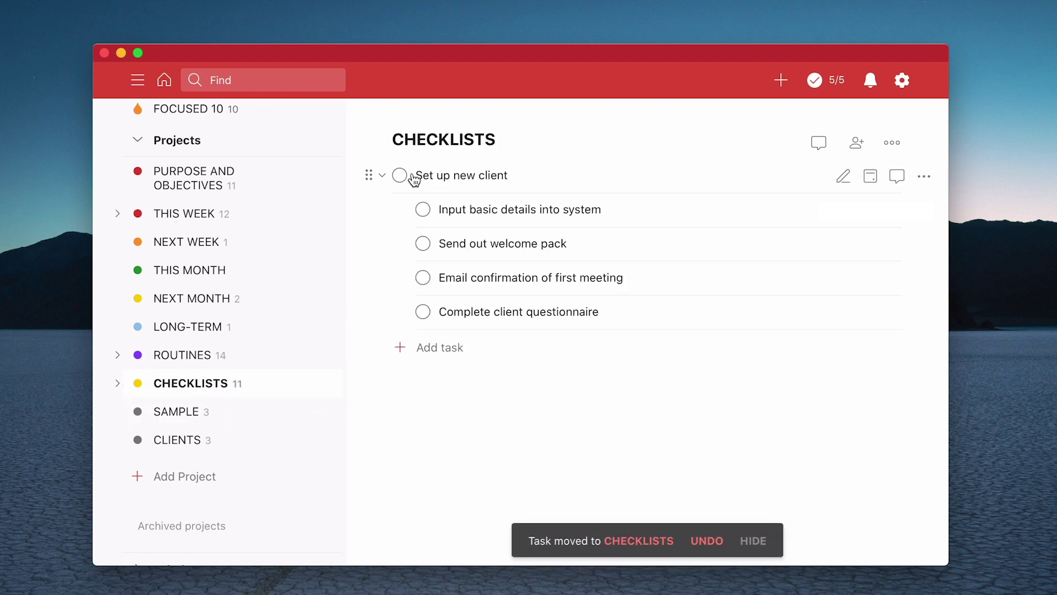
Duplicate the "Set up new client" task in CHECKLISTS and collapse the copy's sub-tasks
left_click(924, 178)
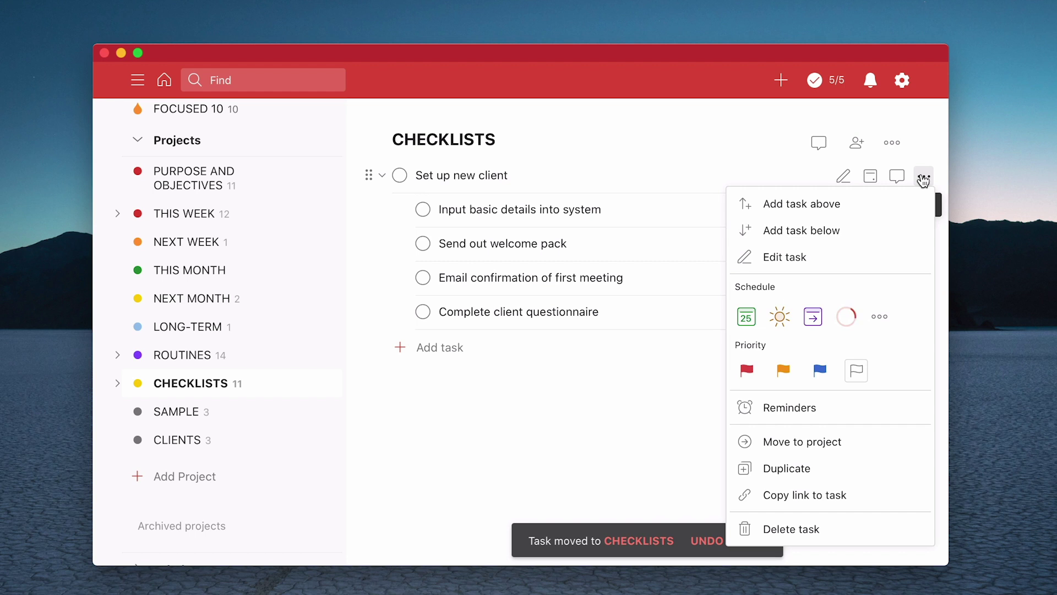
left_click(789, 471)
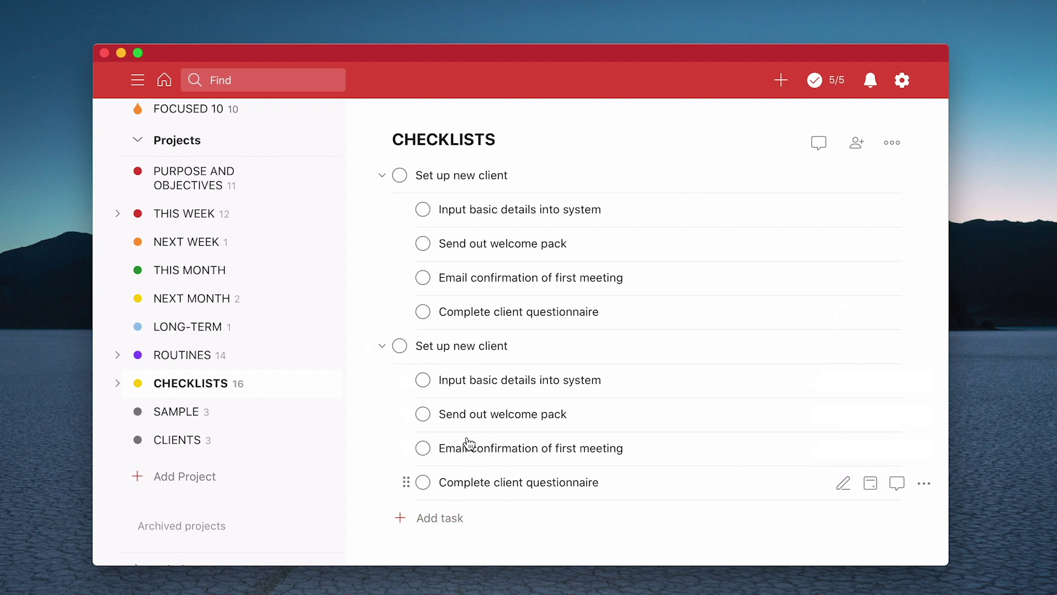
left_click(382, 346)
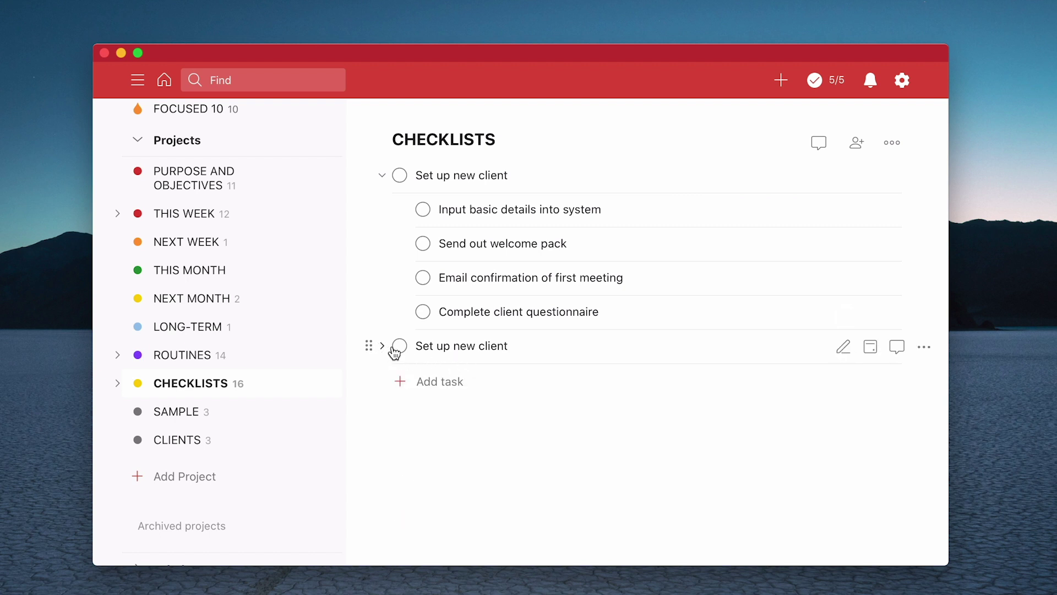
Move the duplicated "Set up new client" task from CHECKLISTS to the Inbox and open the Inbox
scroll(234, 276, "up", 5)
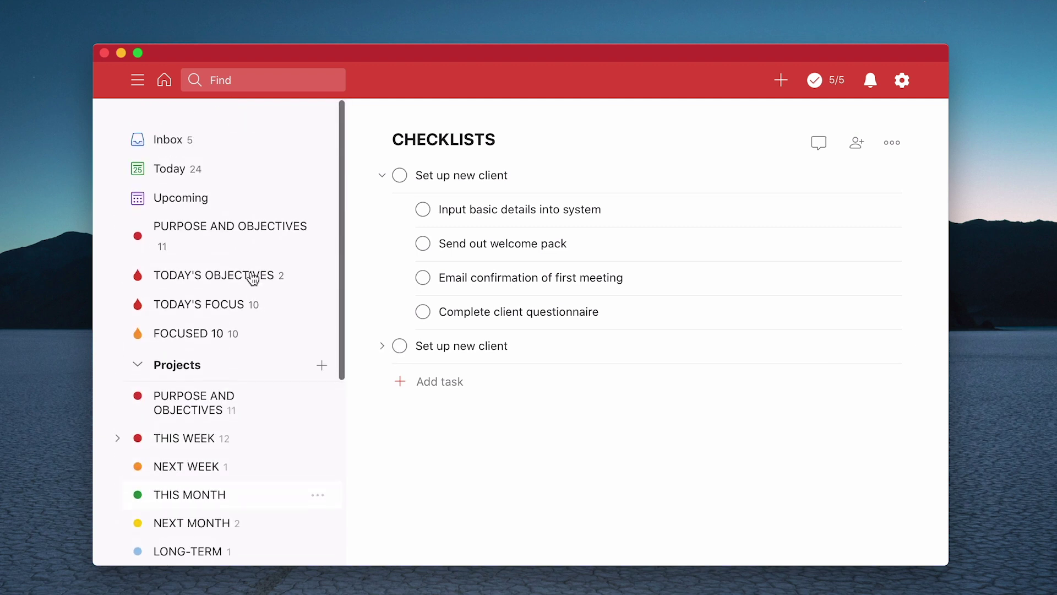
left_click_drag(369, 343, 185, 141)
left_click(184, 142)
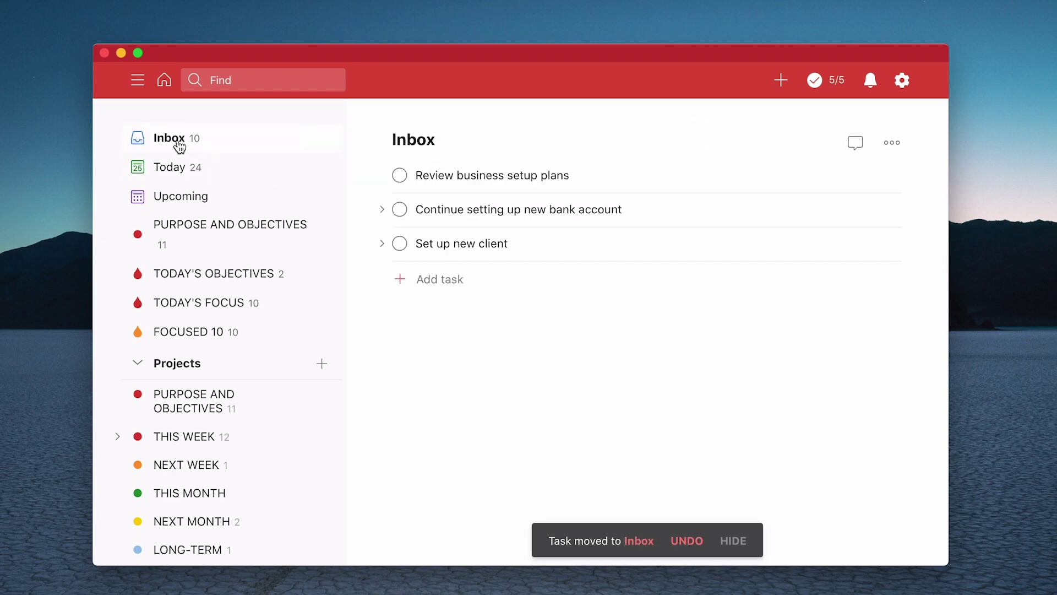
Rename the copied Inbox task by replacing "new client" with the client's name, and save it
left_click(471, 248)
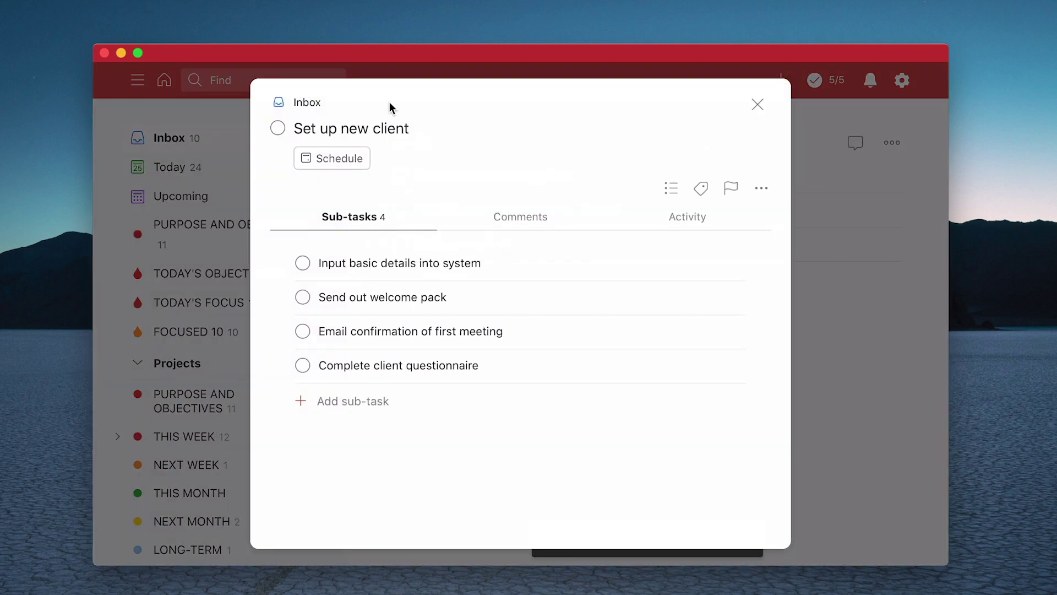
left_click(345, 126)
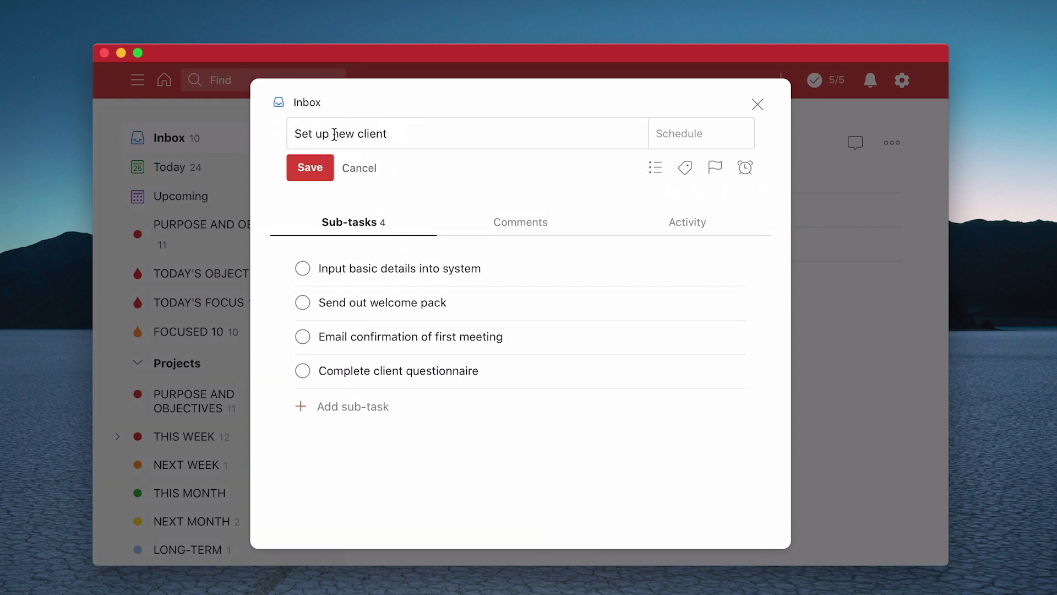
left_click_drag(333, 134, 436, 129)
type("Mr Smith")
left_click(307, 168)
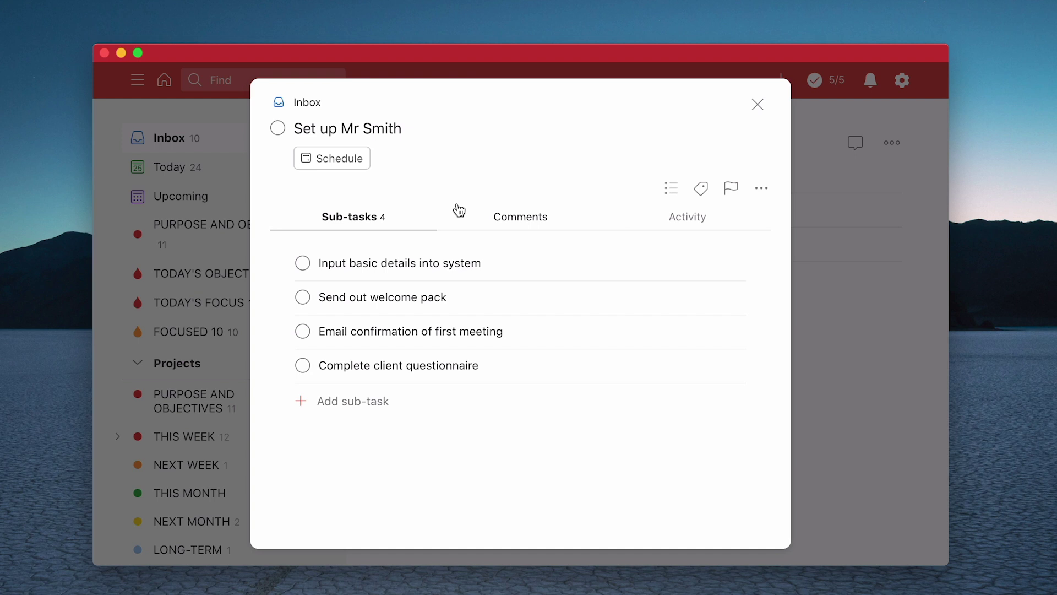
Complete the sub-tasks "Input basic details into system" and "Send out welcome pack", and schedule "Email confirmation of first meeting" for Monday 29 June
left_click(303, 264)
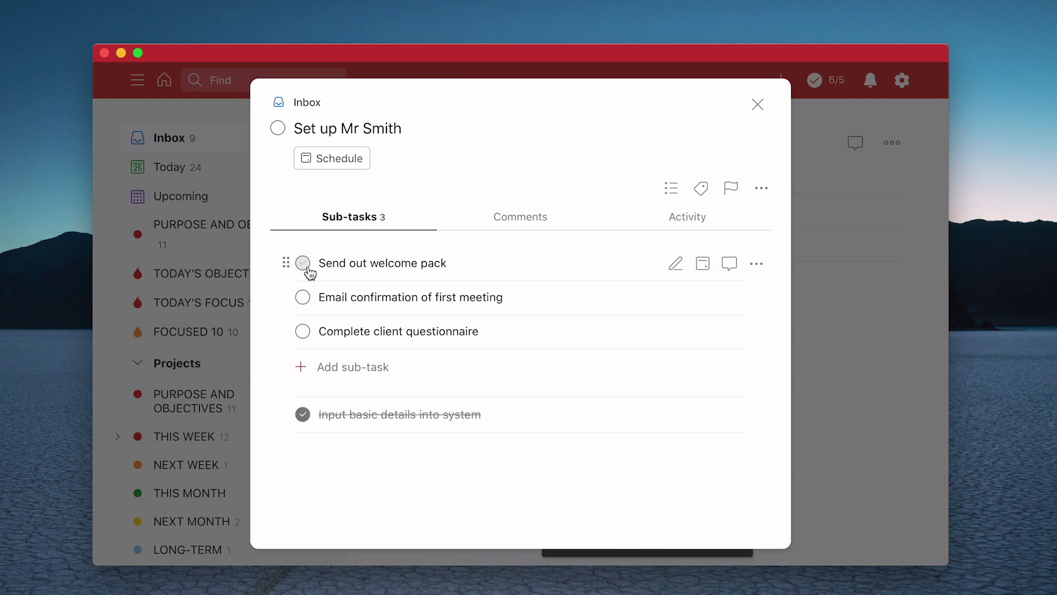
left_click(303, 264)
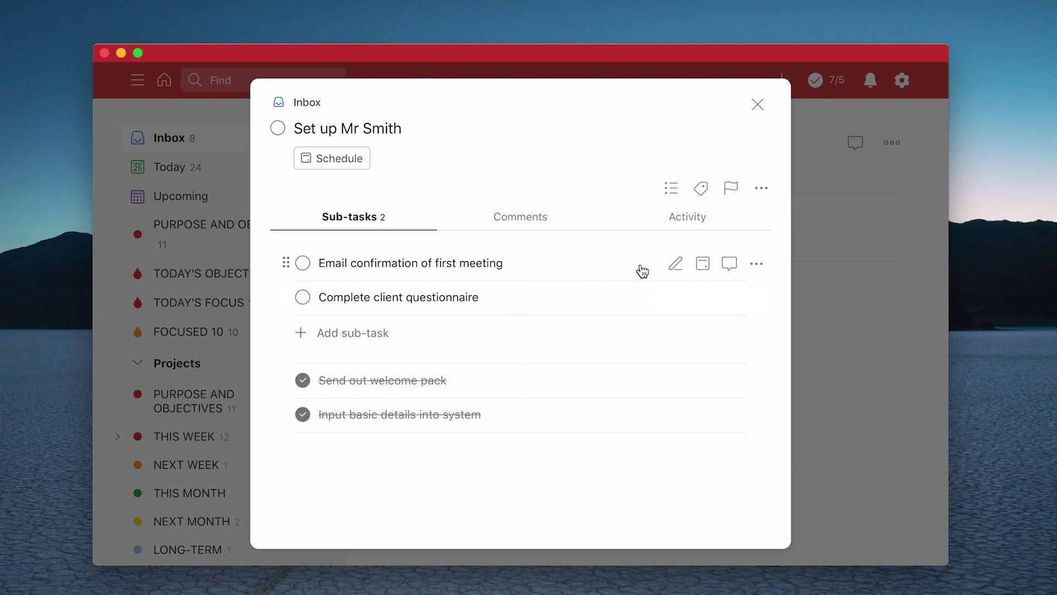
left_click(709, 272)
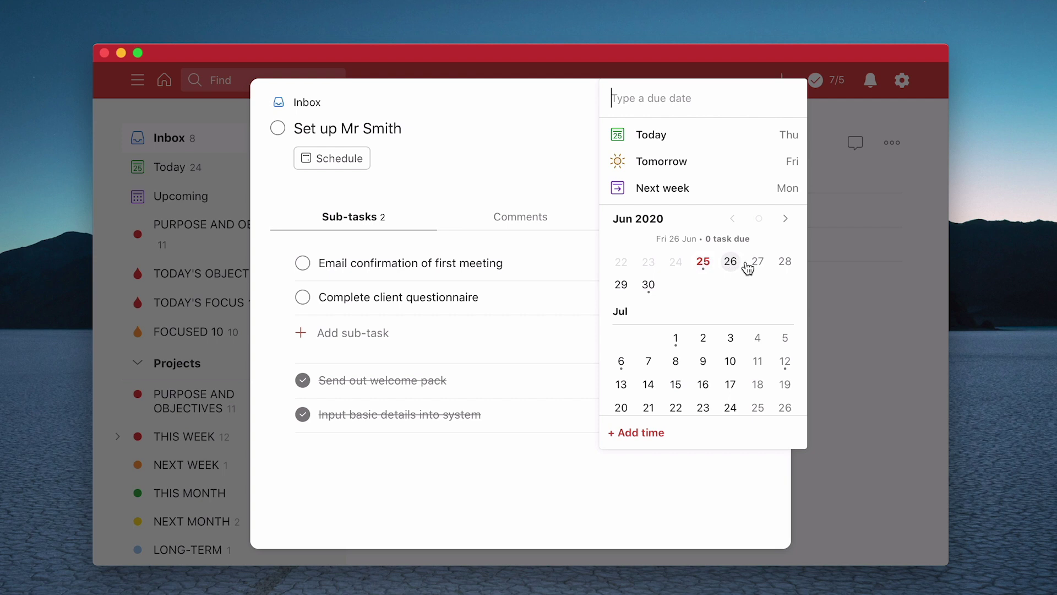
left_click(621, 286)
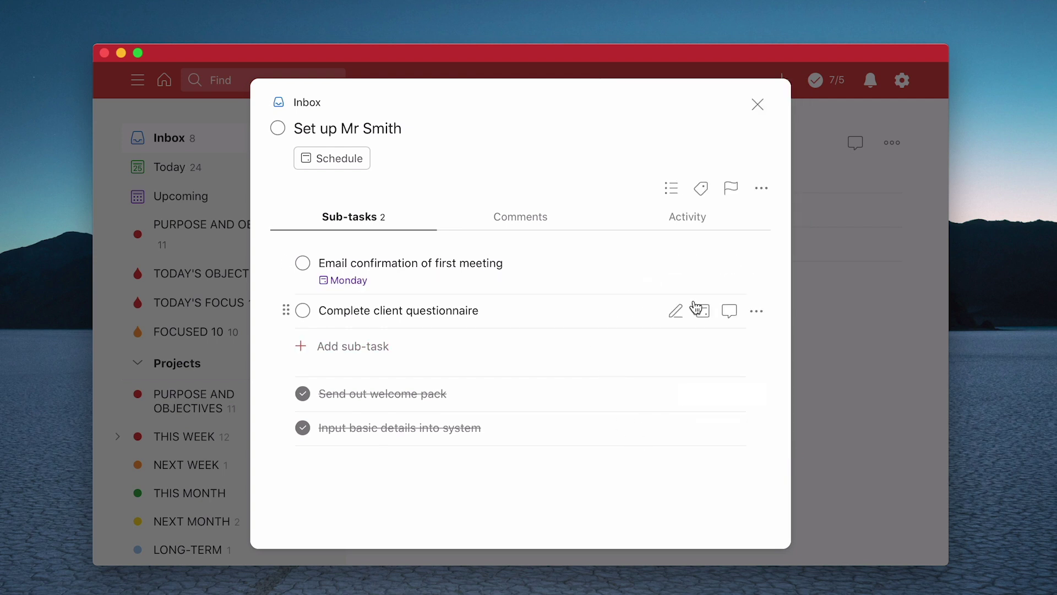
left_click(757, 106)
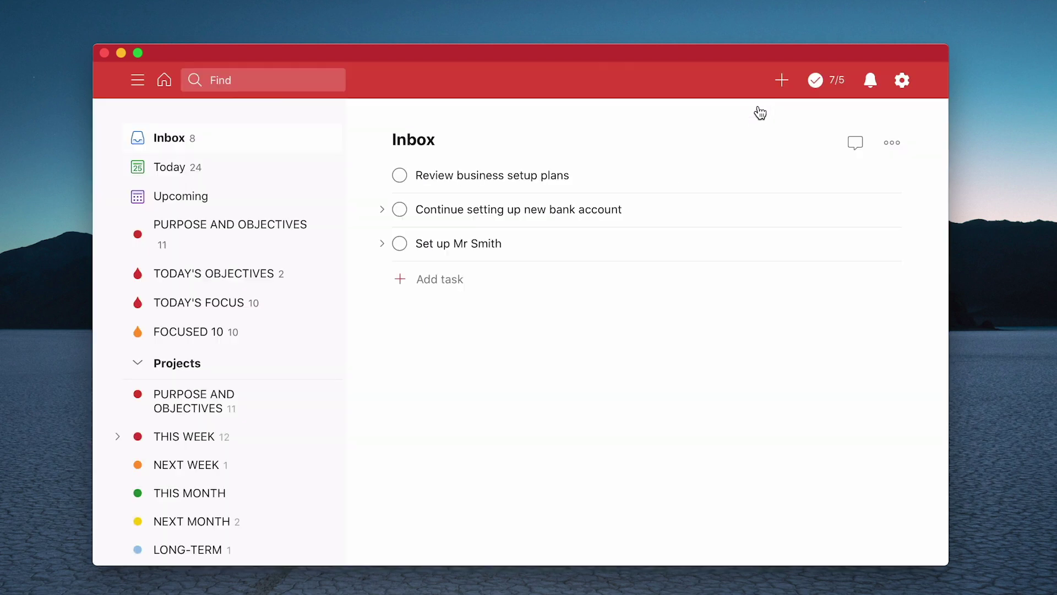
Find "Email confirmation of first meeting" under 29 June in the Upcoming view and check its parent task's details
left_click(181, 194)
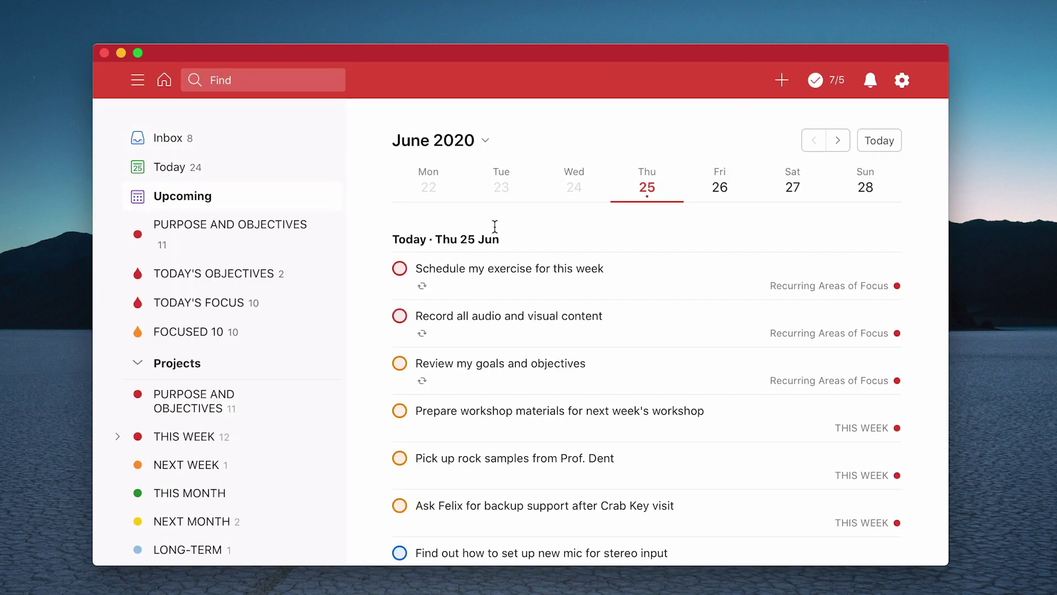
left_click(846, 142)
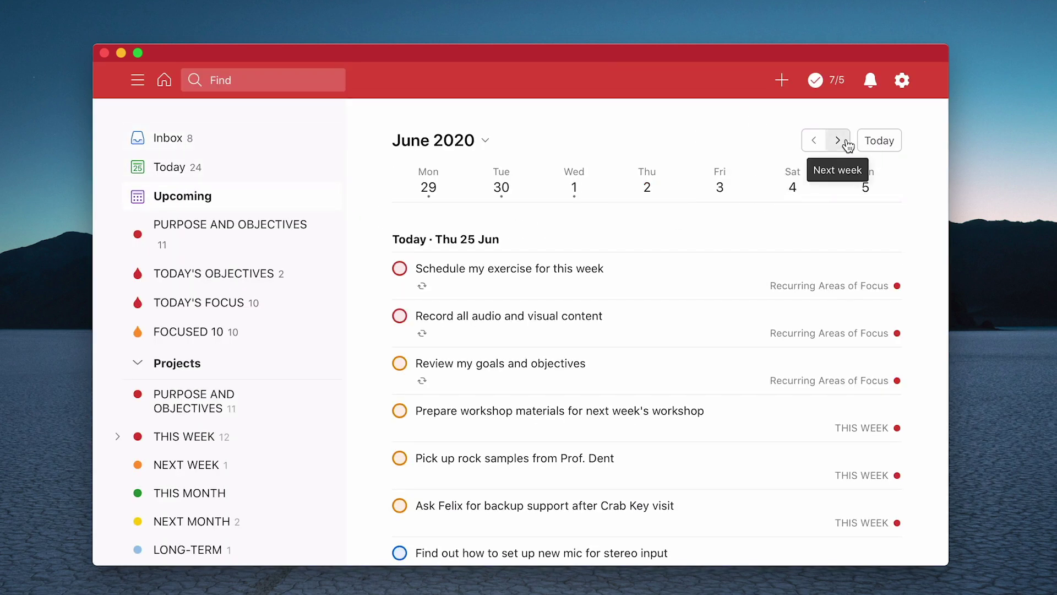
left_click(430, 185)
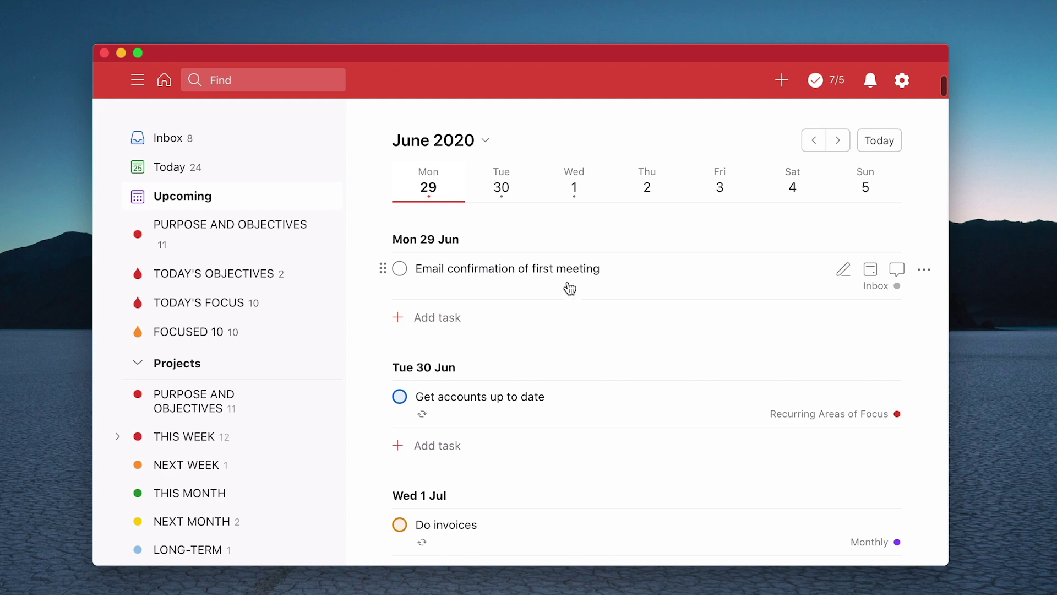
left_click(538, 268)
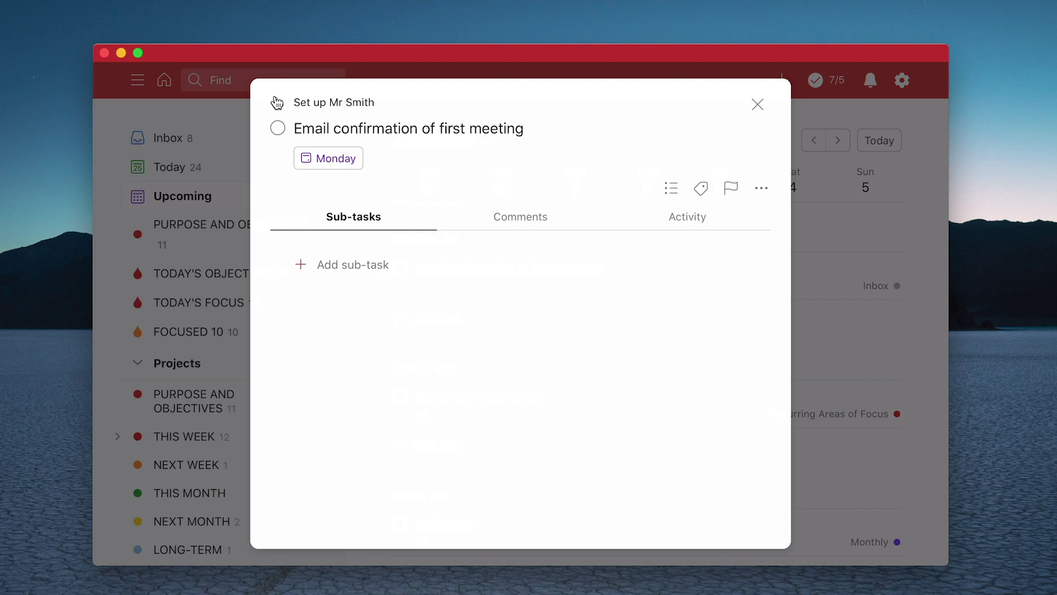
left_click(276, 103)
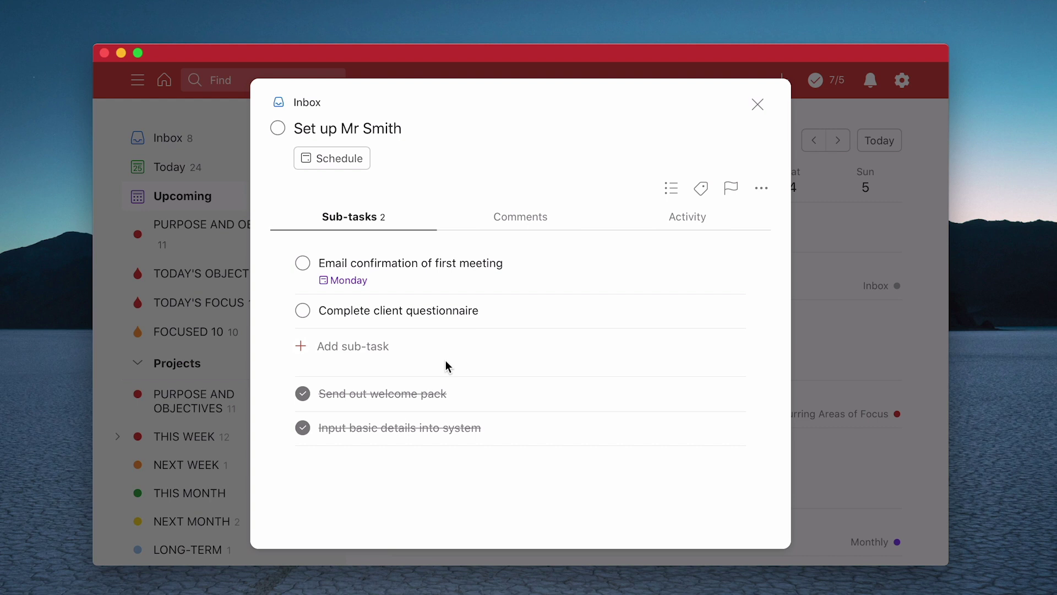
left_click(757, 104)
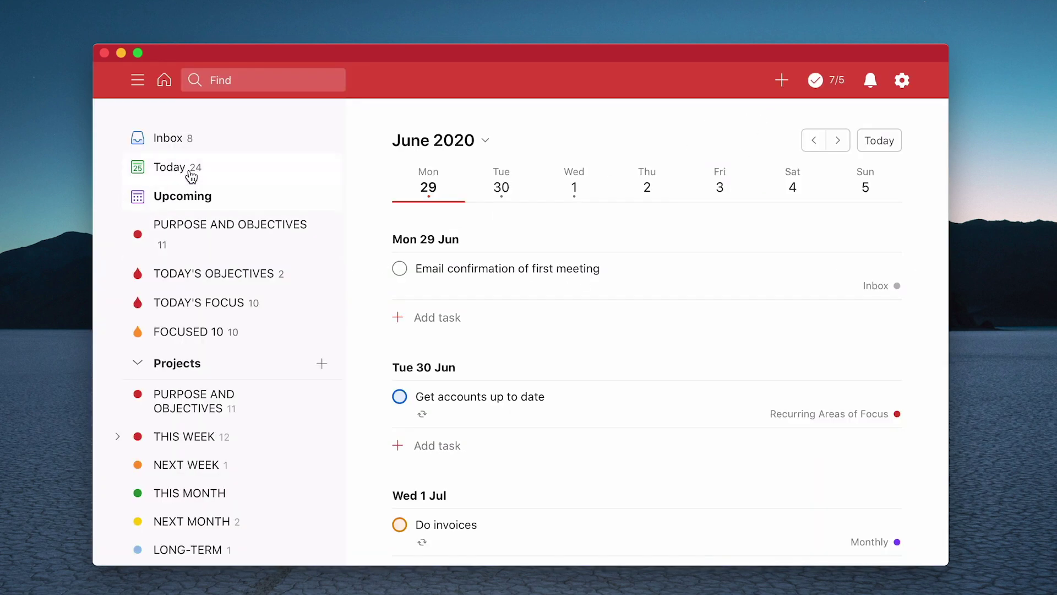
Return to the Inbox and open the renamed client task to review its sub-tasks
left_click(183, 148)
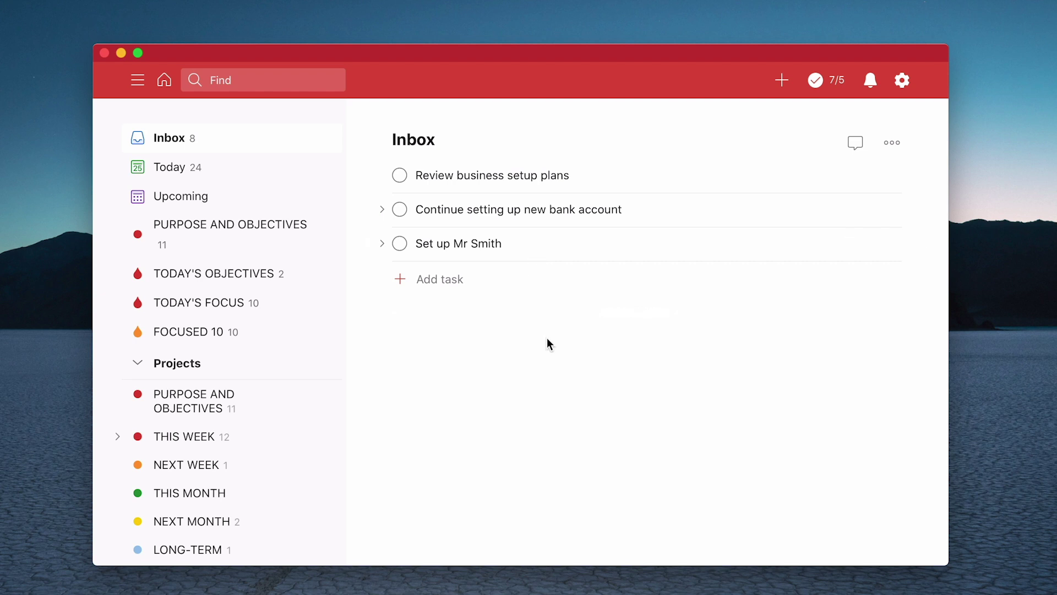
left_click(480, 247)
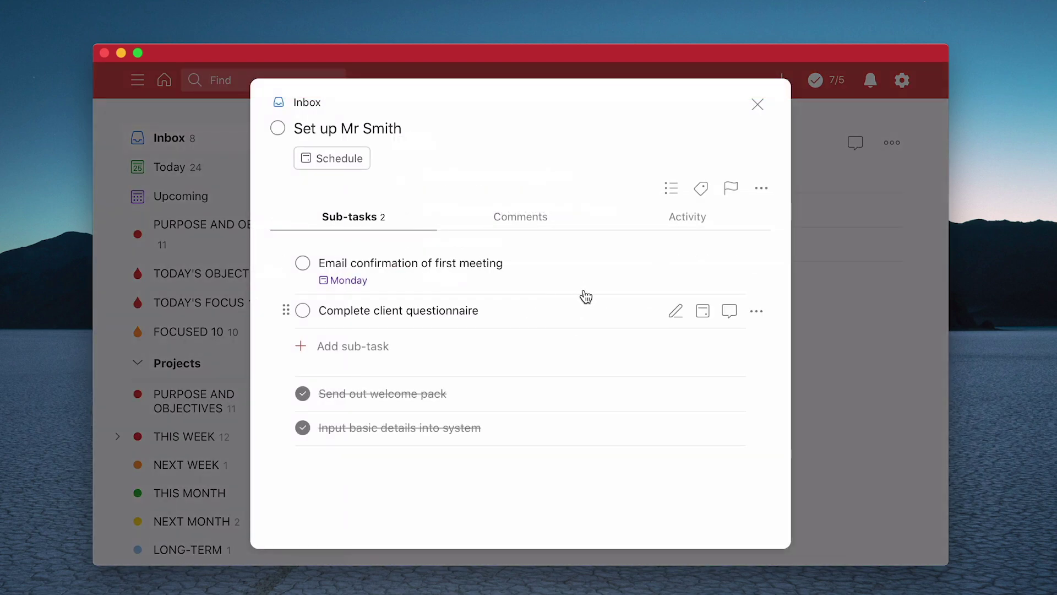